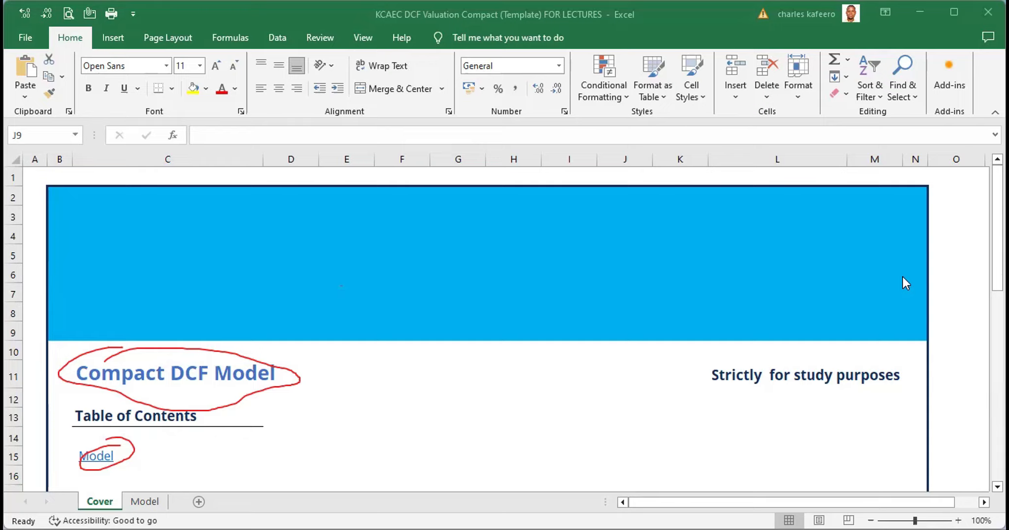
key(Escape)
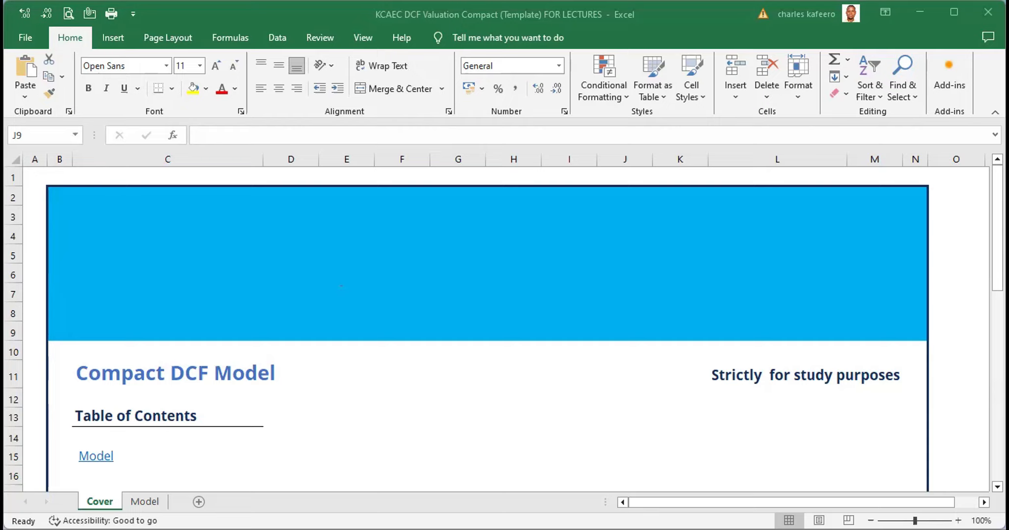
scroll(341, 285, down, 3)
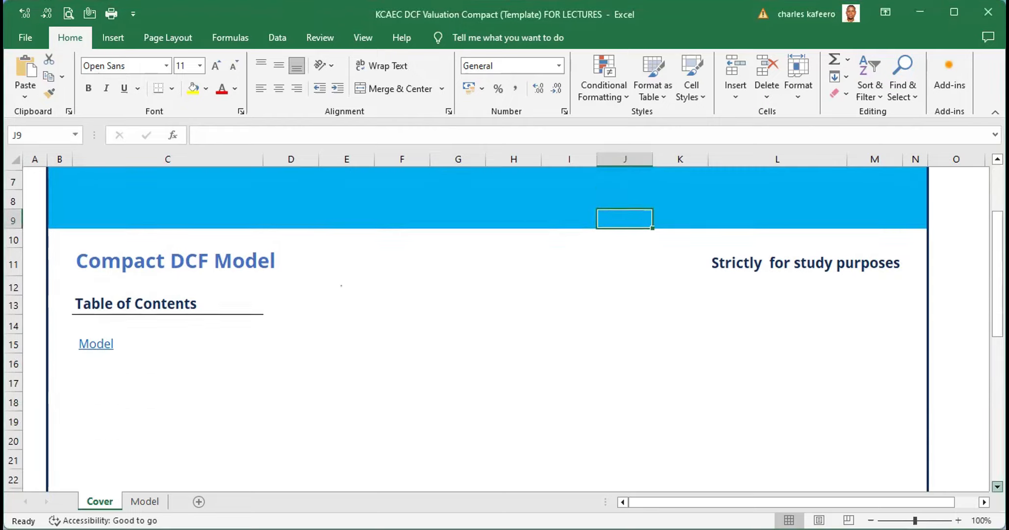
scroll(341, 286, down, 7)
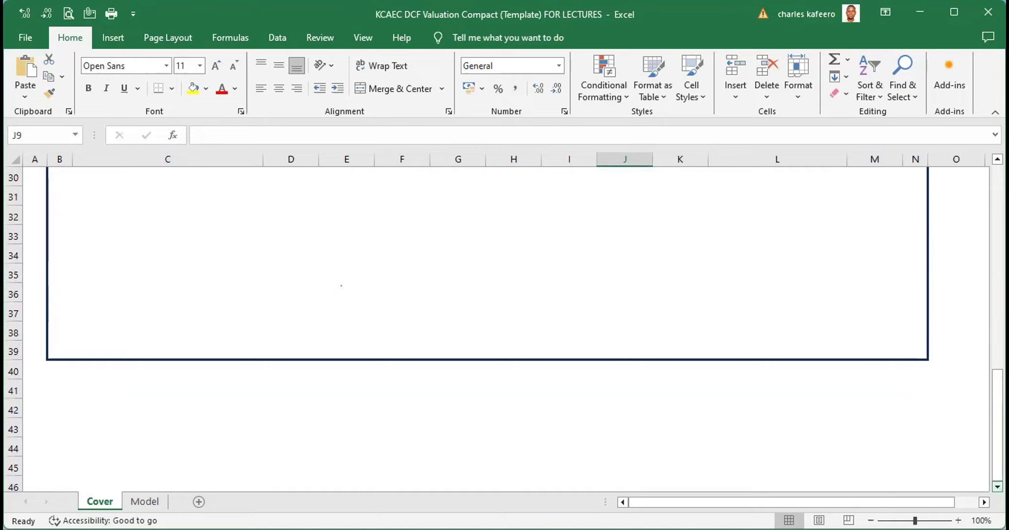
scroll(340, 286, up, 5)
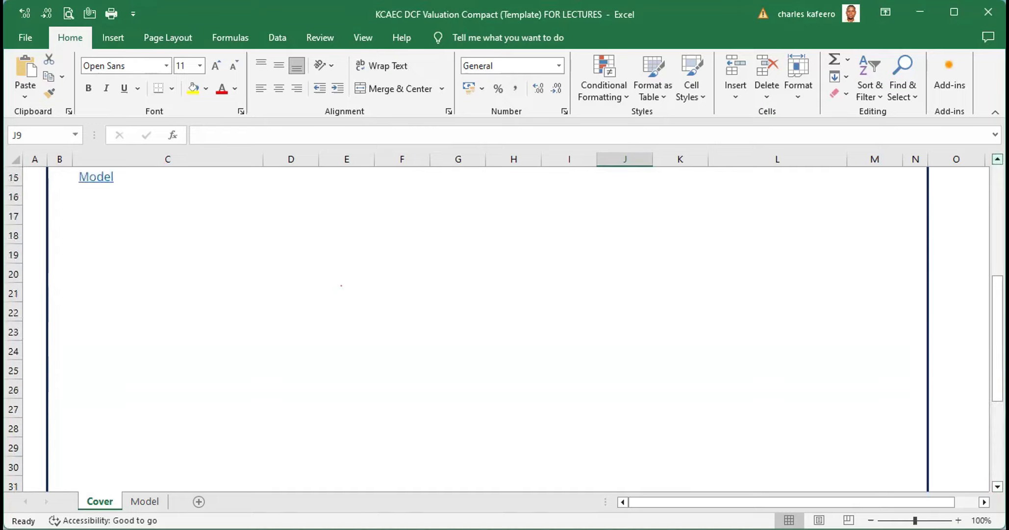
scroll(341, 286, up, 3)
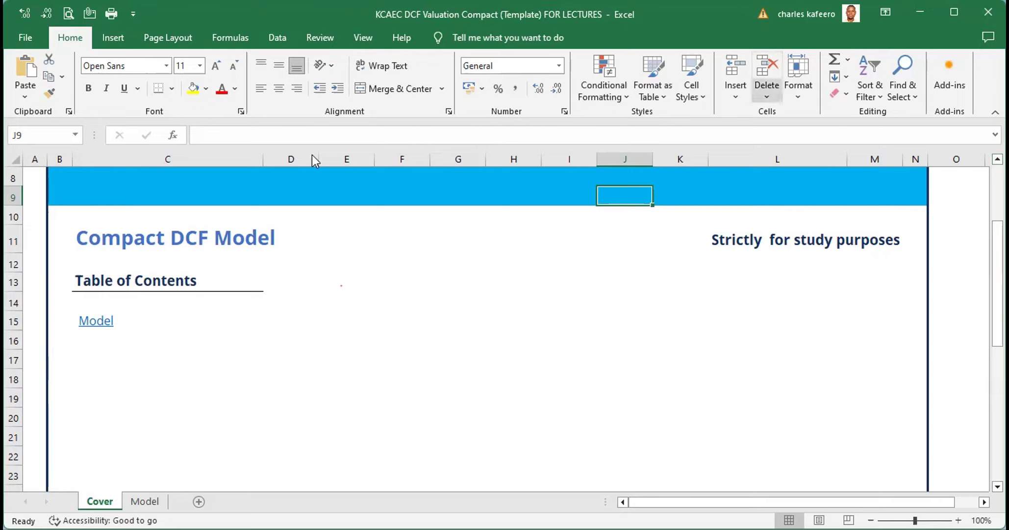
Select the range F19:I24 below the Table of Contents on the Cover sheet
click(29, 177)
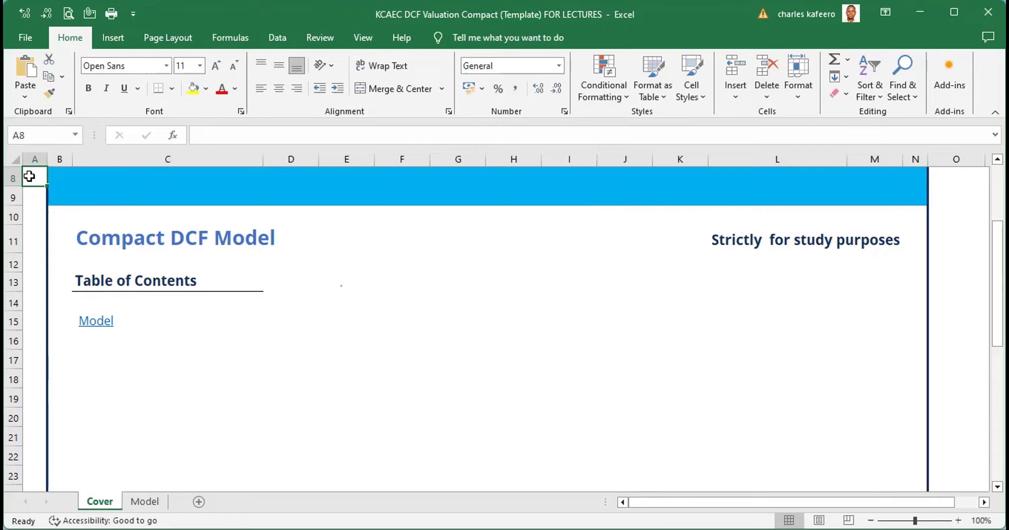
key(Down)
key(Down)
key(Down)
key(Down)
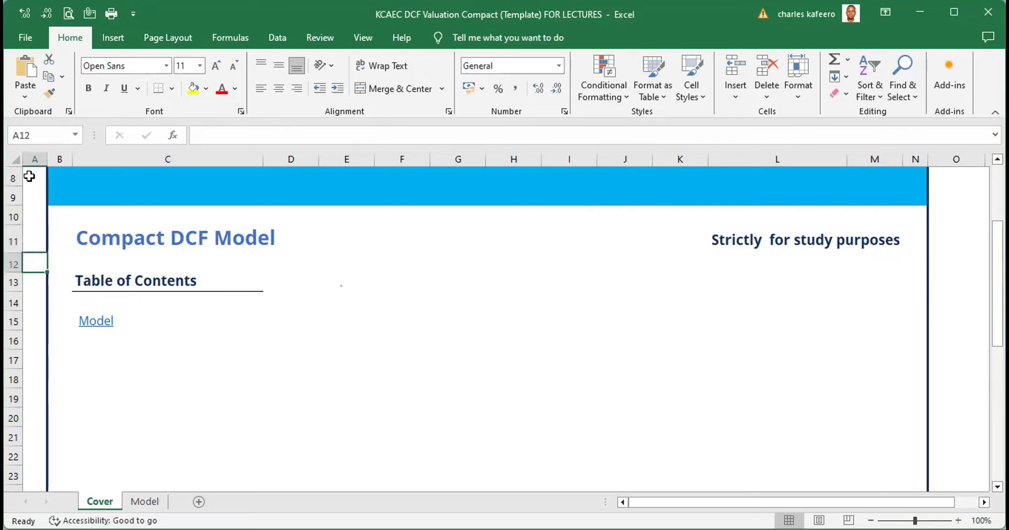
key(Down)
key(Down)
key(Down)
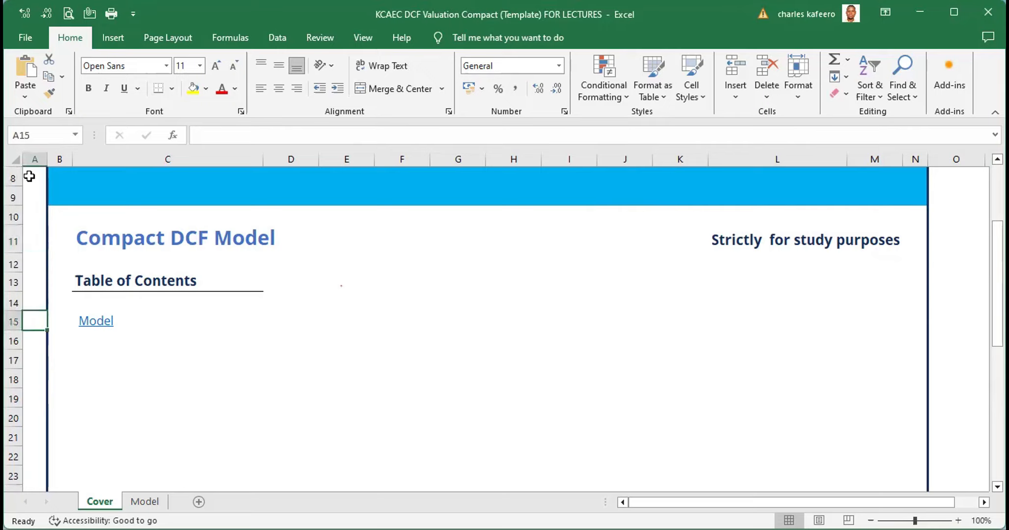
key(Down)
key(Down)
key(Down)
key(Down)
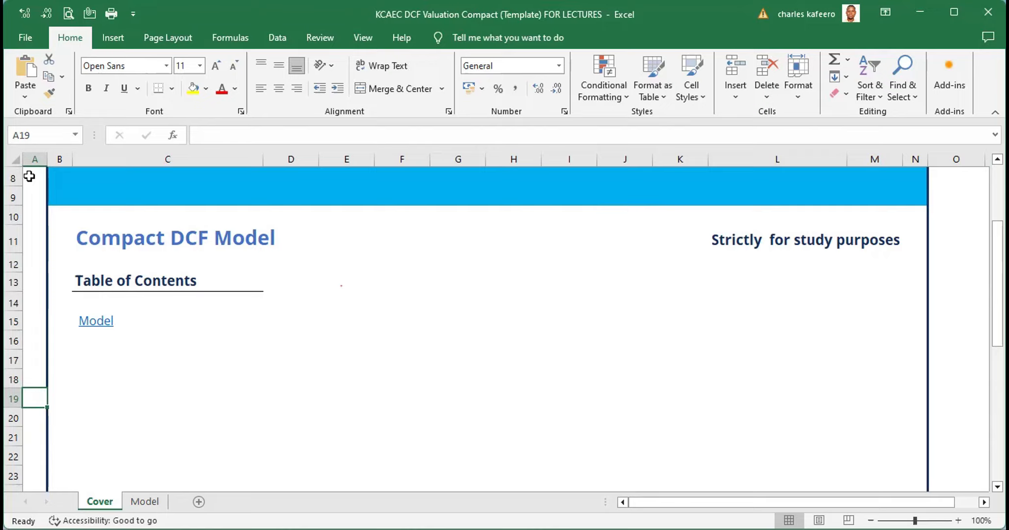
key(Right)
key(Right)
key(Right)
key(Right)
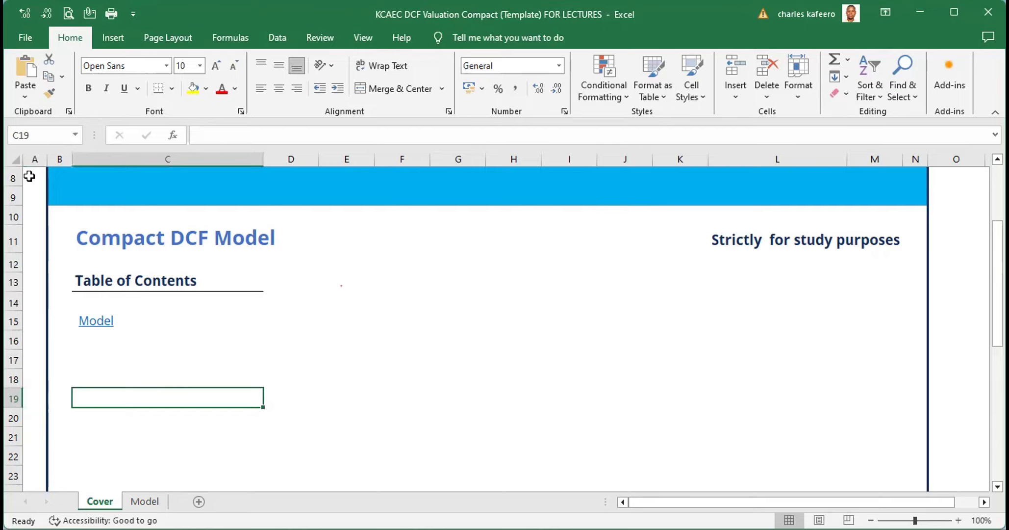
key(Right)
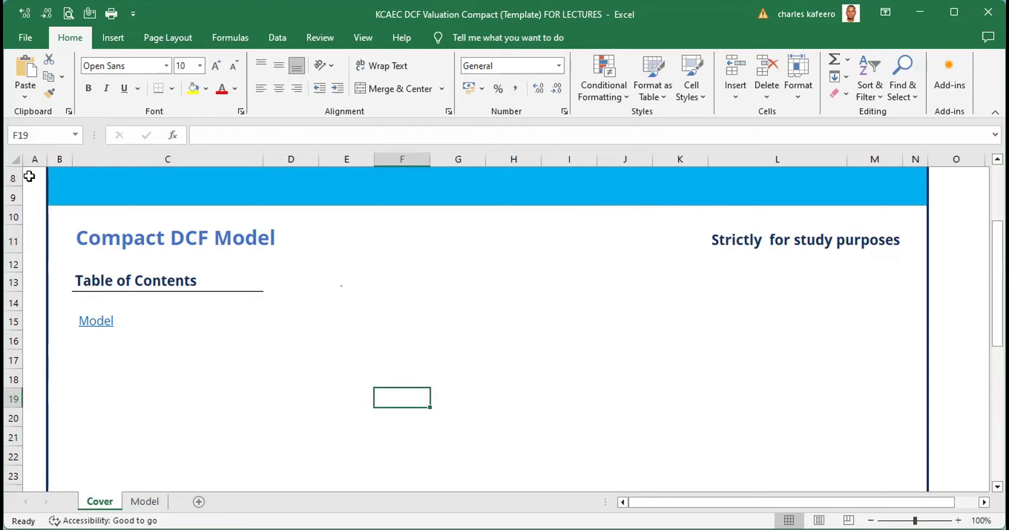
key(shift+Down)
key(shift+Down)
key(shift+Down)
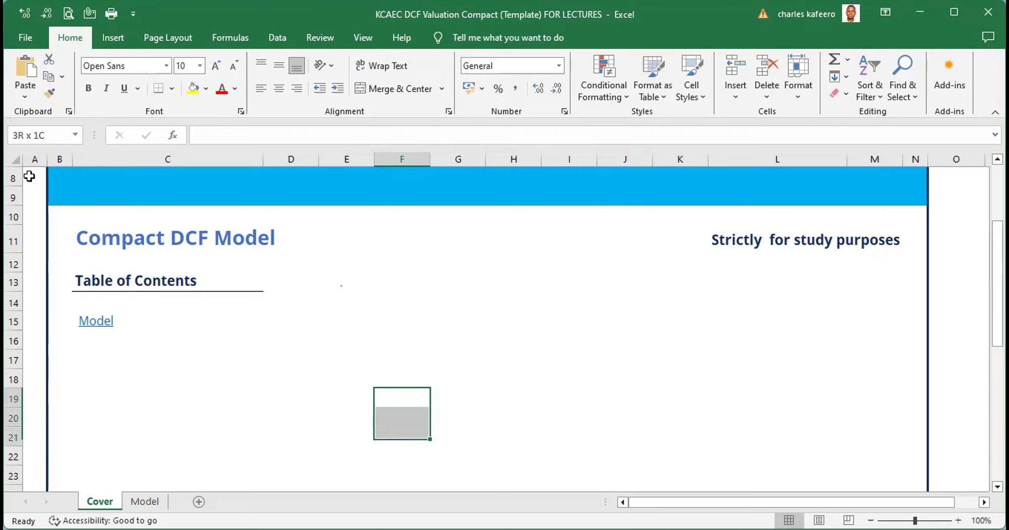
key(shift+Down)
key(shift+Down)
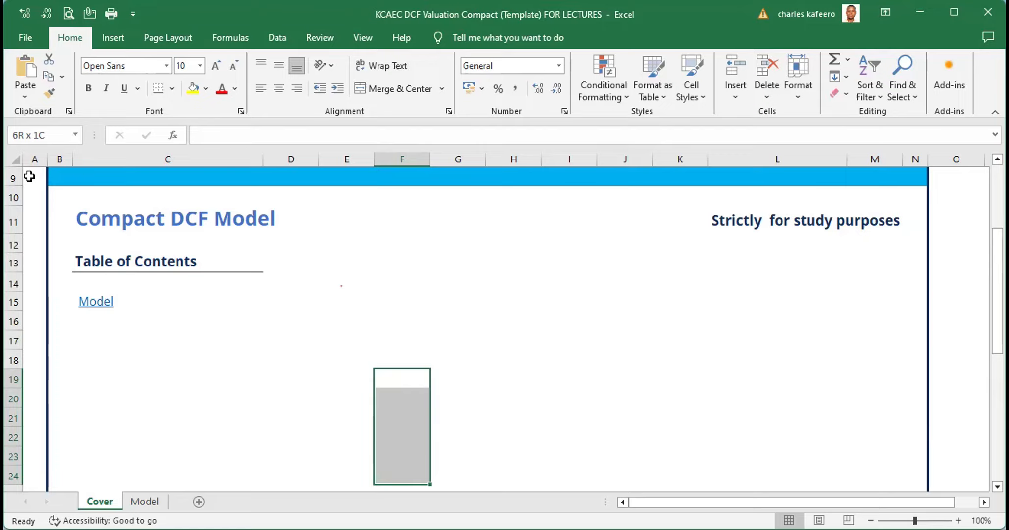
key(shift+Right)
key(shift+Right)
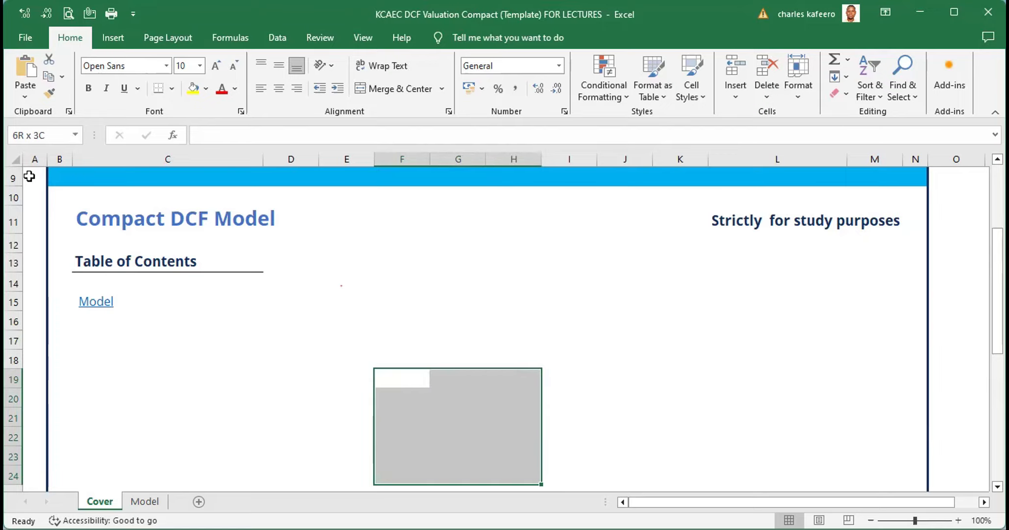
key(shift+Right)
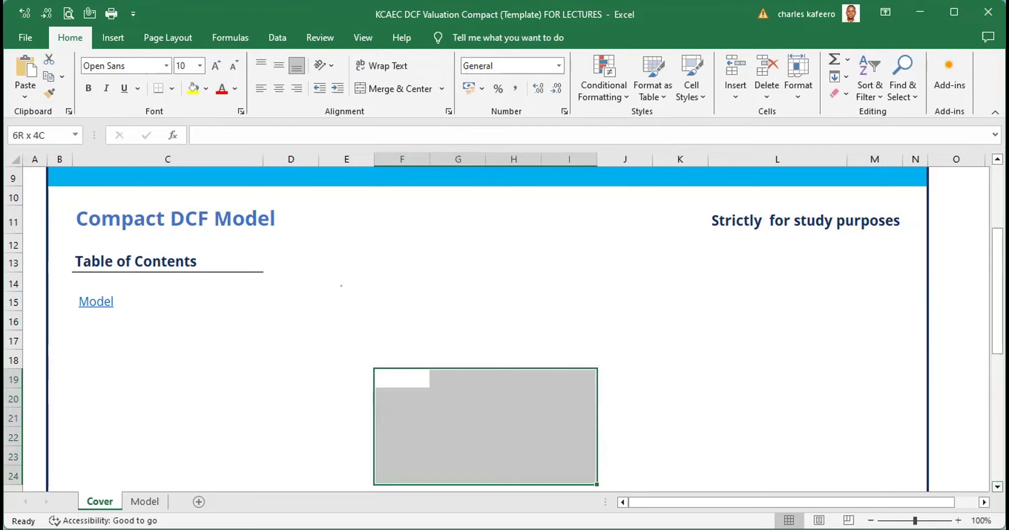
scroll(504, 328, down, 2)
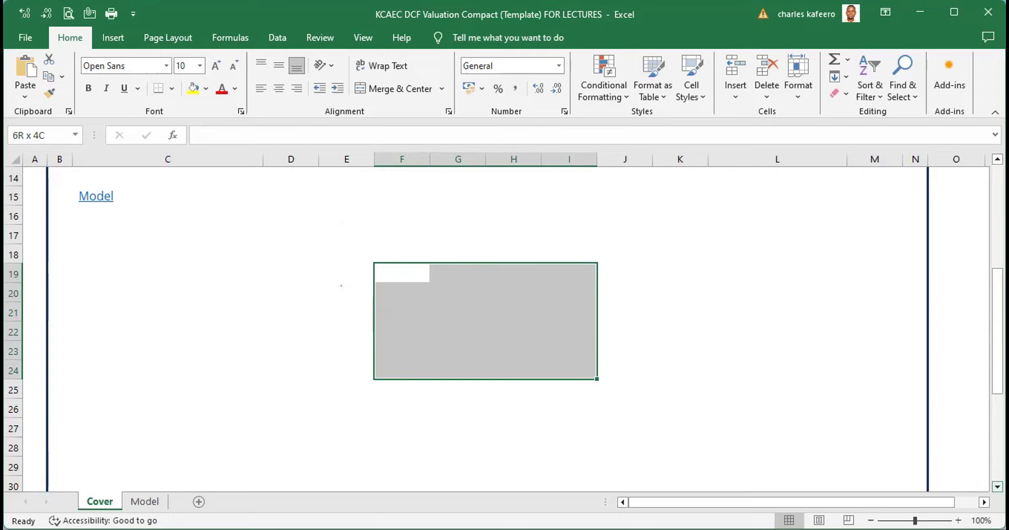
drag(427, 222, 300, 276)
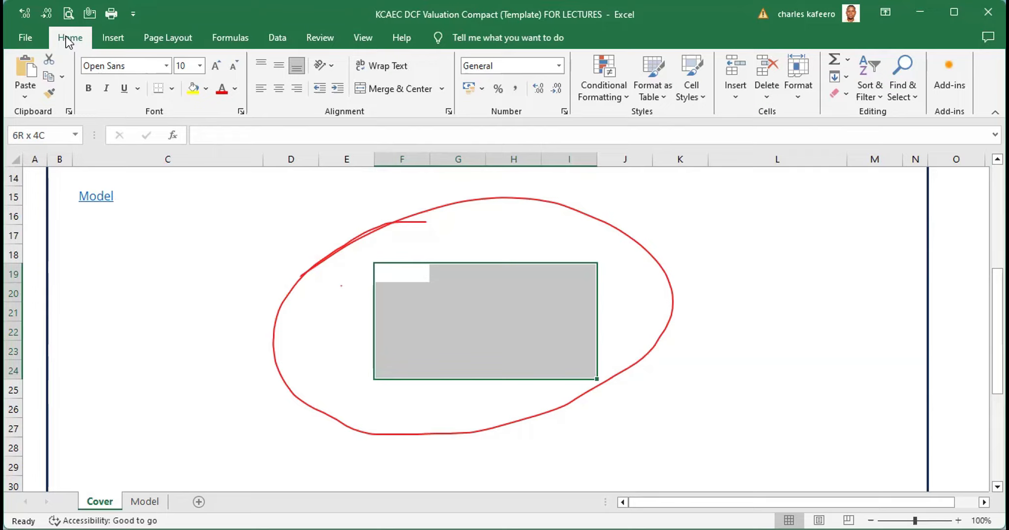
click(206, 88)
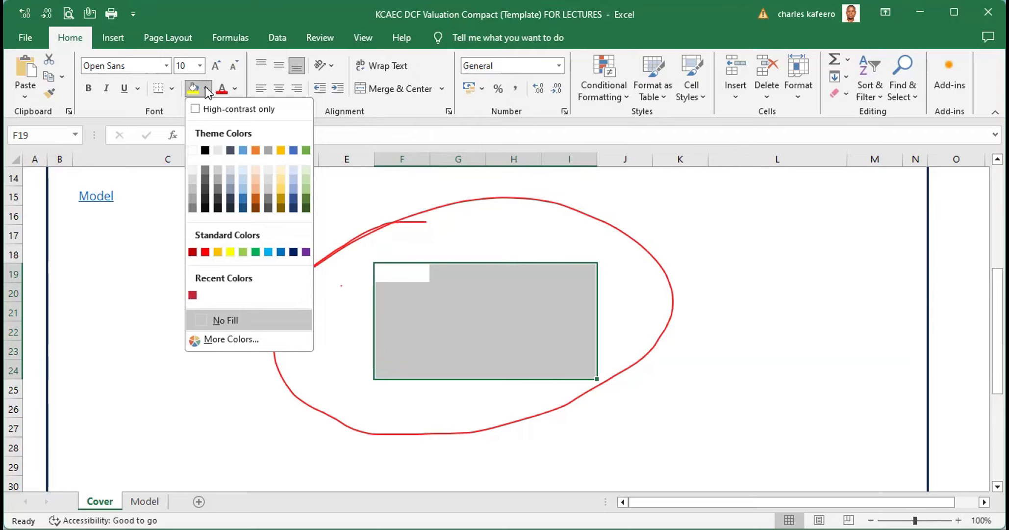
click(374, 207)
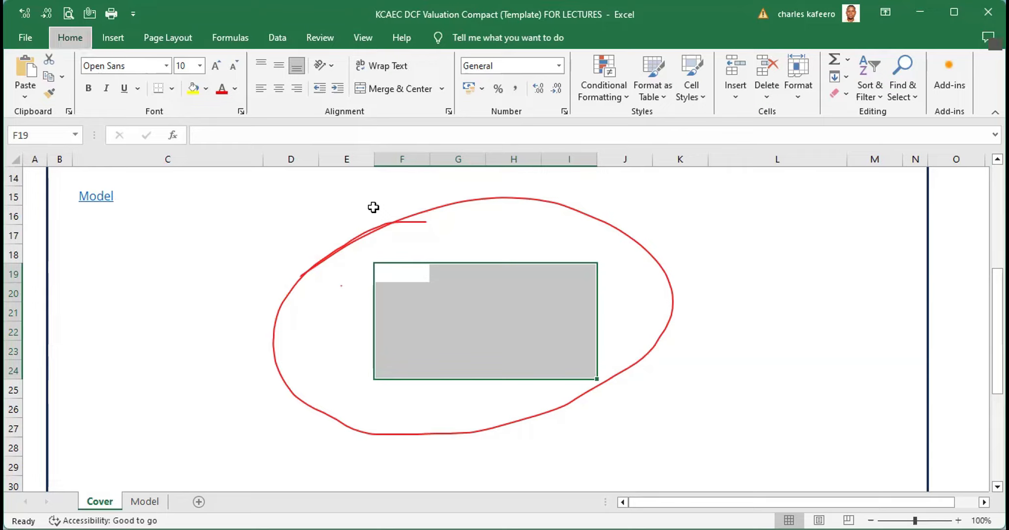
key(alt)
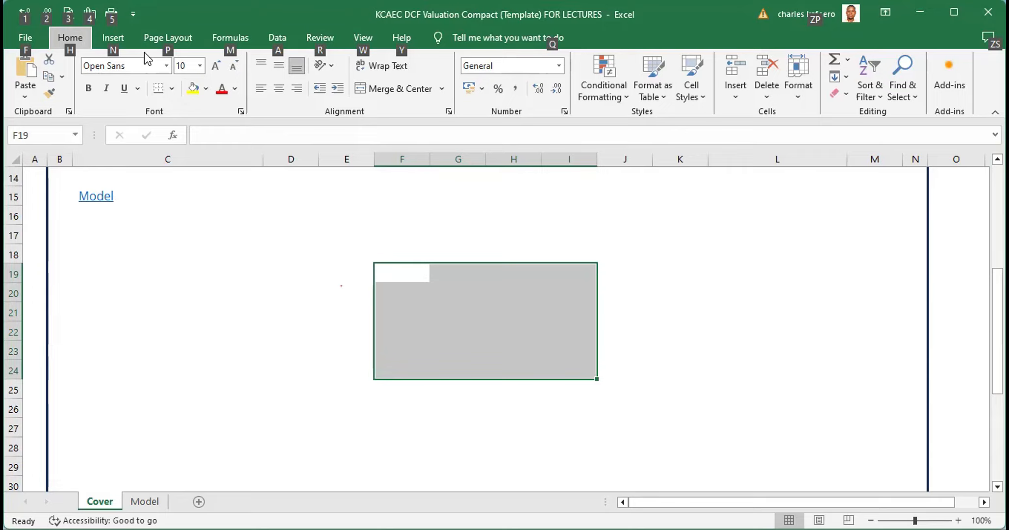
key(Escape)
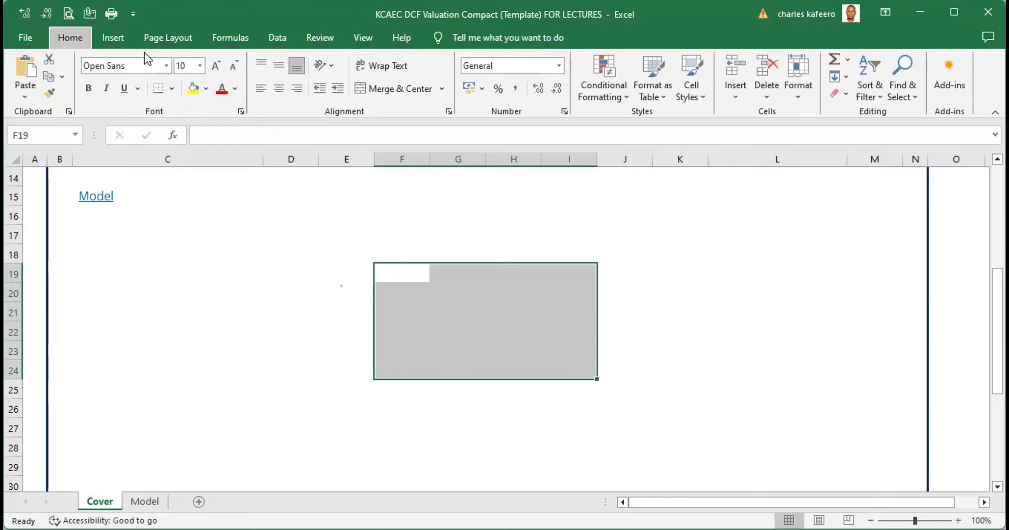
Fill the selected range F19:I24 with a blue theme colour, previewing several theme colours first
key(alt+h)
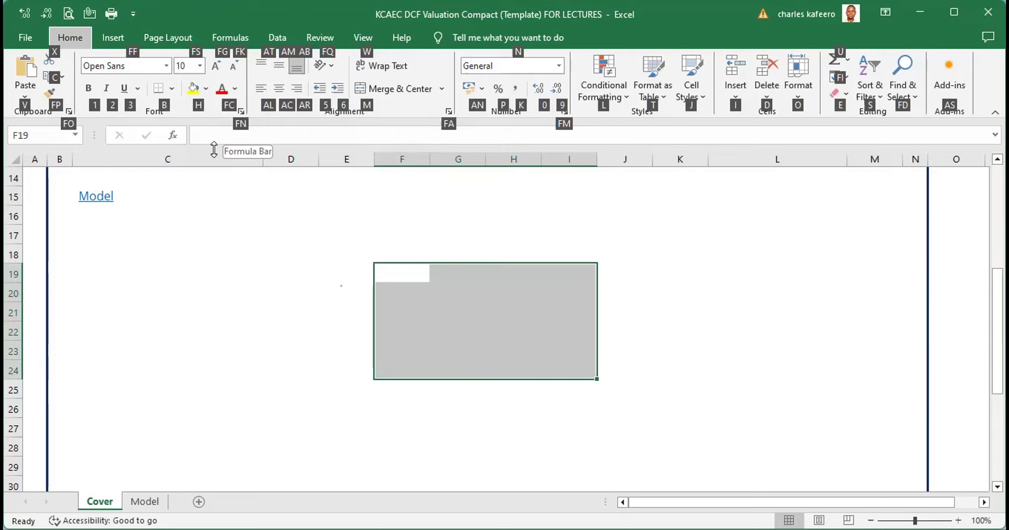
key(h)
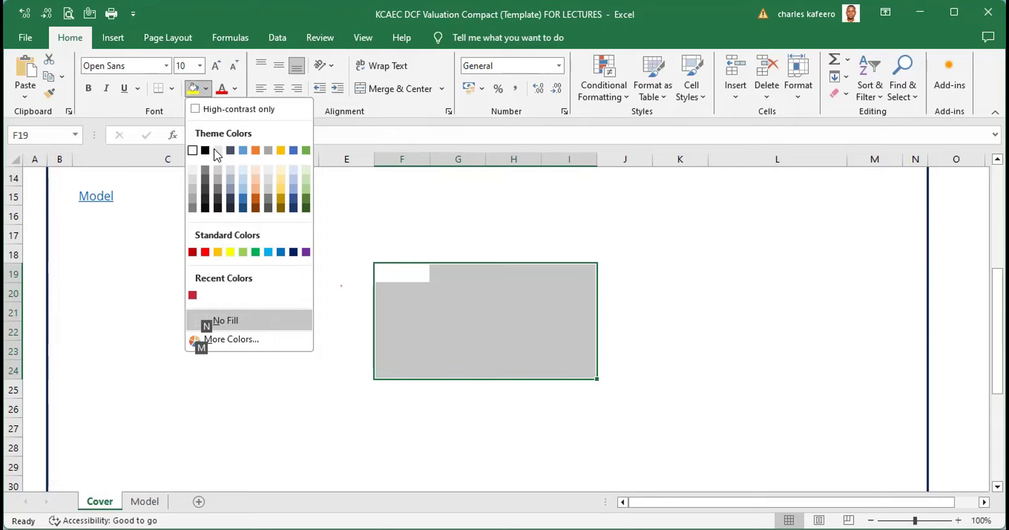
key(Down)
key(Down)
key(Down)
key(Right)
key(Up)
key(Up)
key(Up)
key(Left)
key(Left)
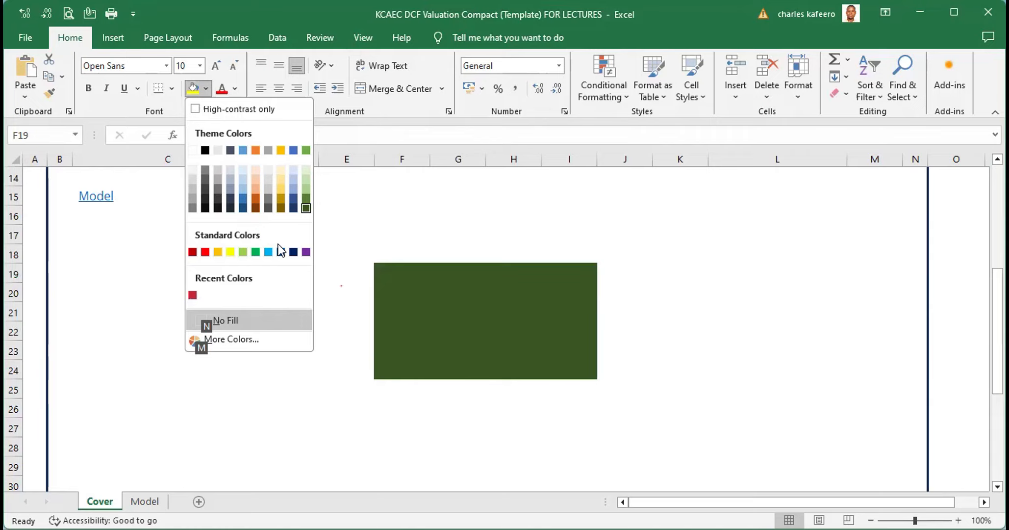
key(Left)
key(Left)
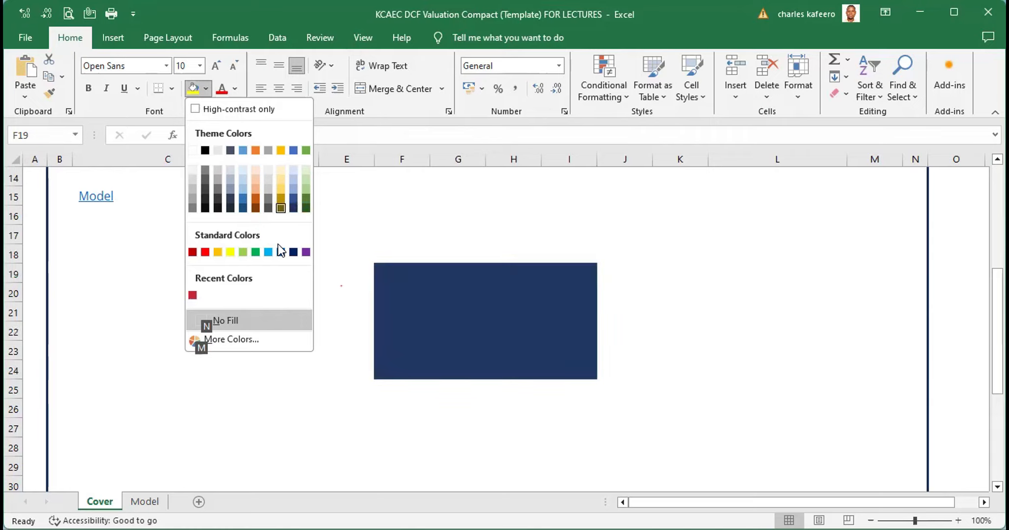
key(Up)
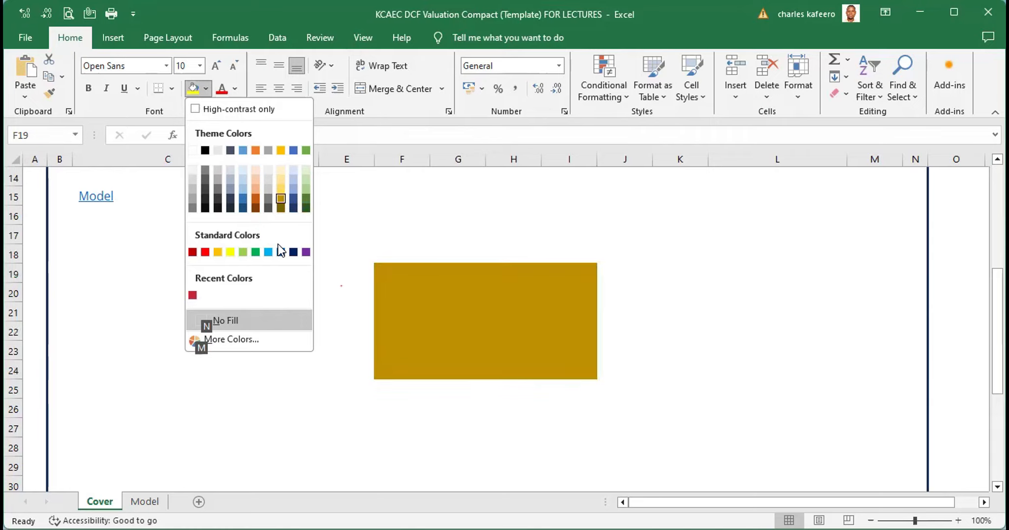
key(Down)
key(Left)
key(Left)
key(Left)
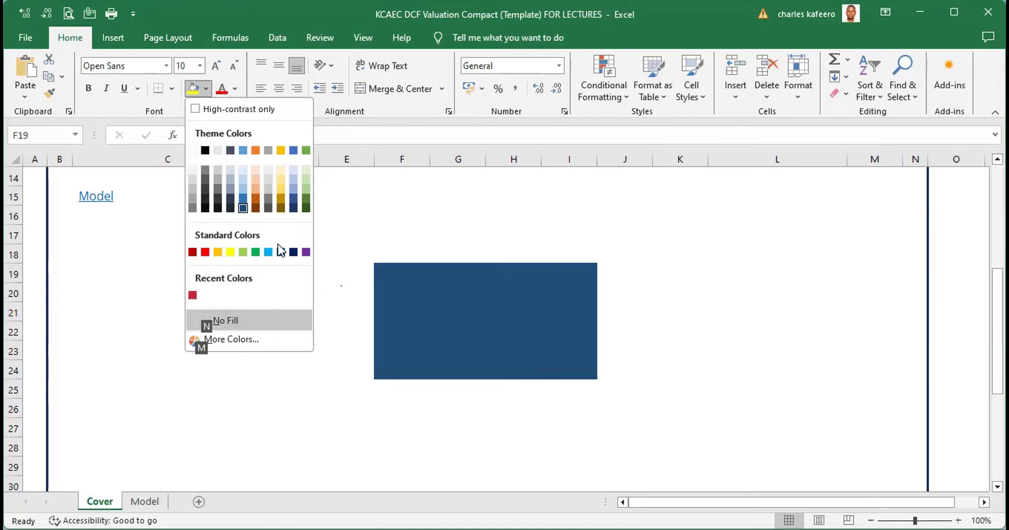
key(Up)
key(Up)
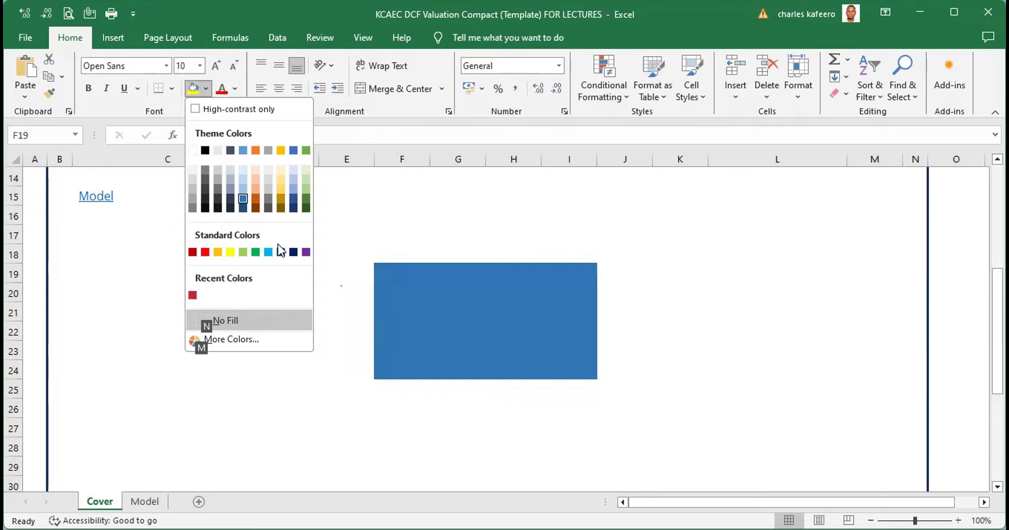
key(Down)
key(Return)
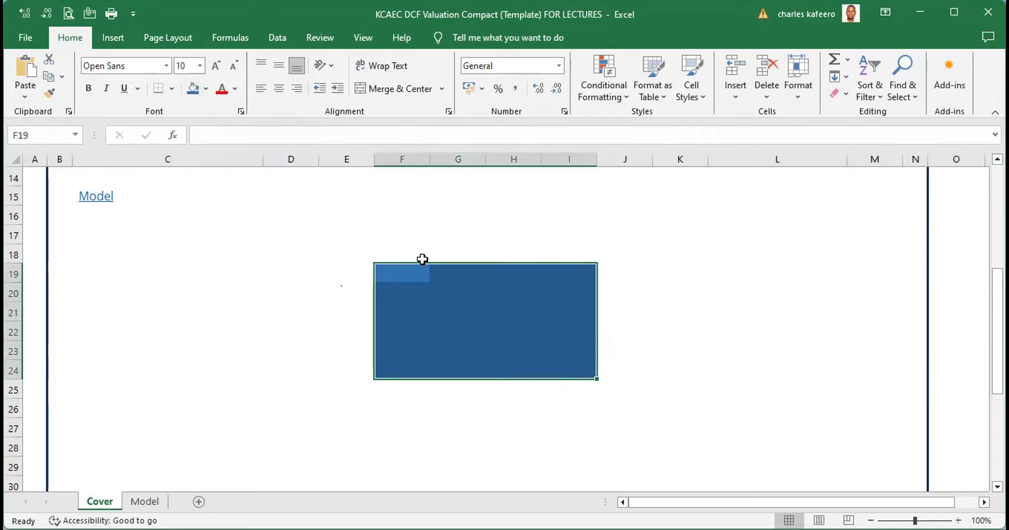
Clear the fill colour from range E18:J26 below the Table of Contents, removing the blue block
click(724, 265)
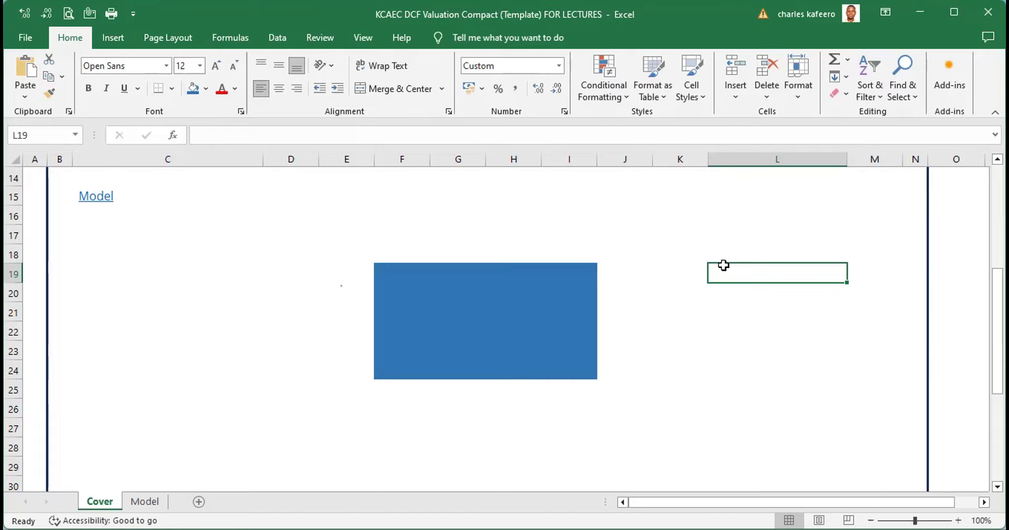
click(348, 246)
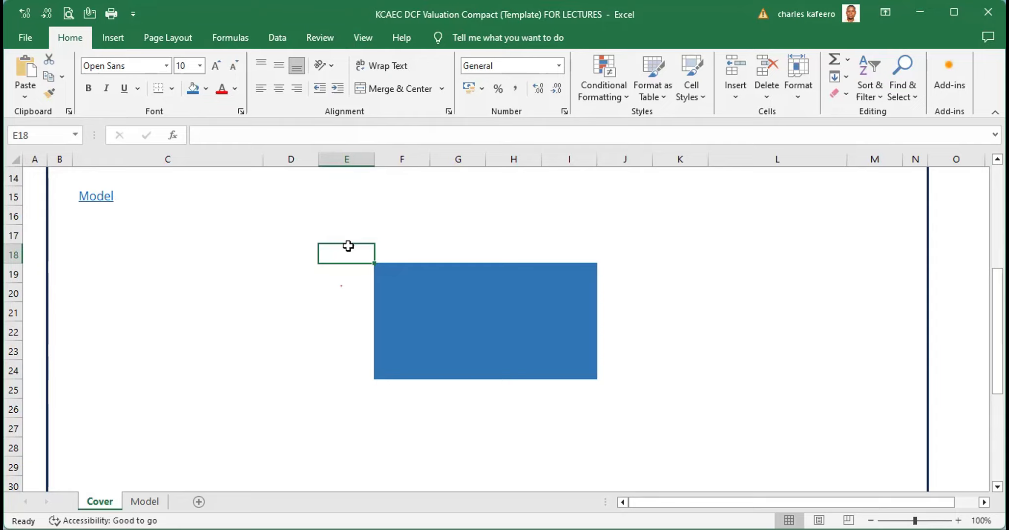
key(shift+Down)
key(shift+Down)
key(shift+Down)
key(shift+Down)
key(shift+Down)
key(shift+Down)
key(shift+Down)
key(shift+Down)
key(shift+Right)
key(shift+Right)
key(shift+Right)
key(shift+Right)
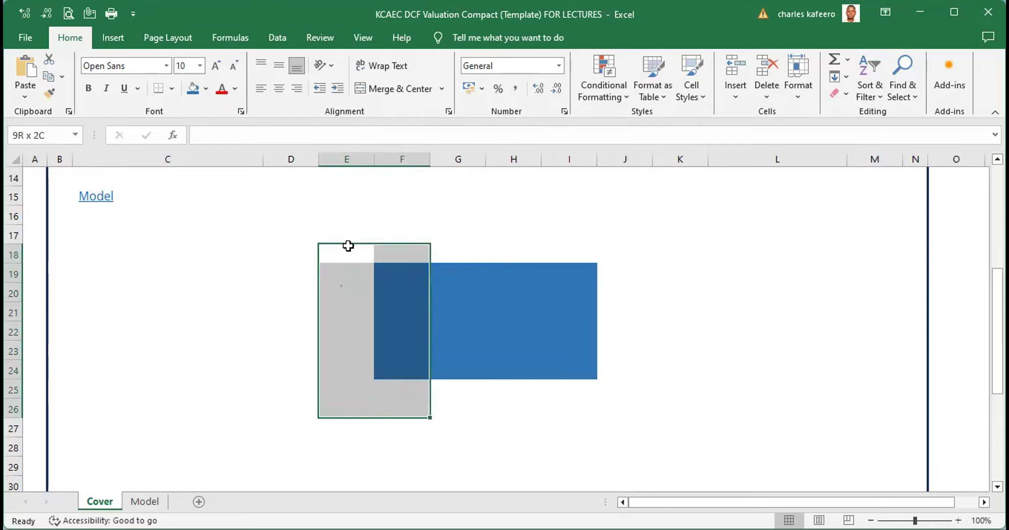
key(shift+Right)
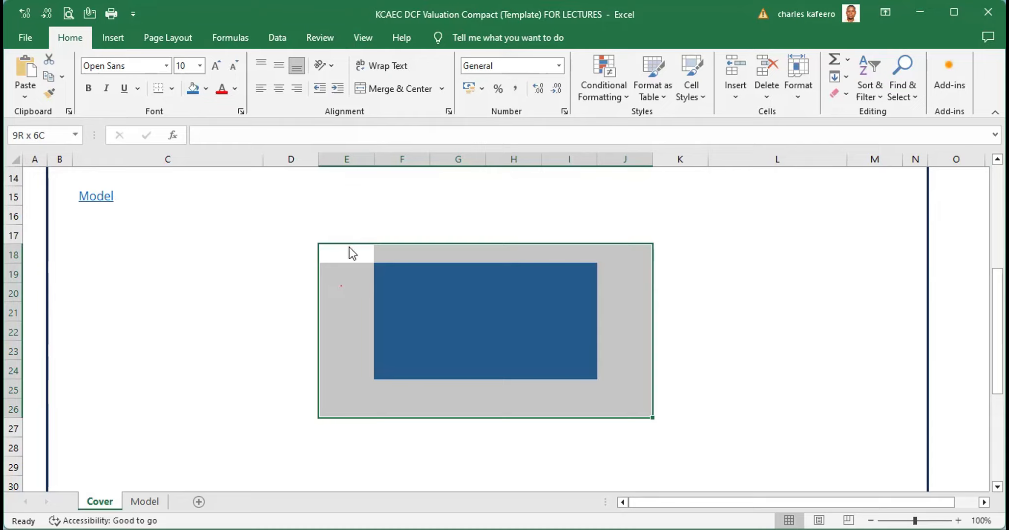
key(alt)
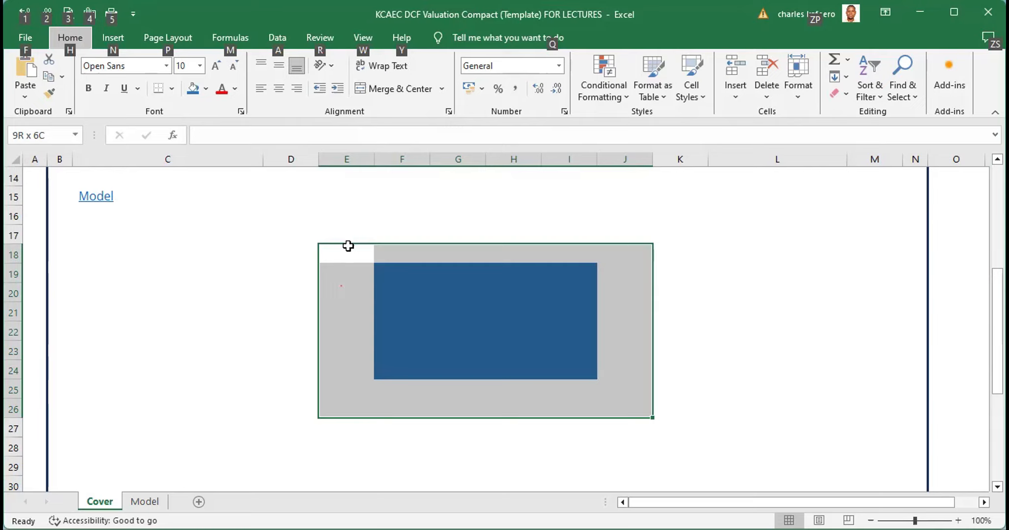
key(h)
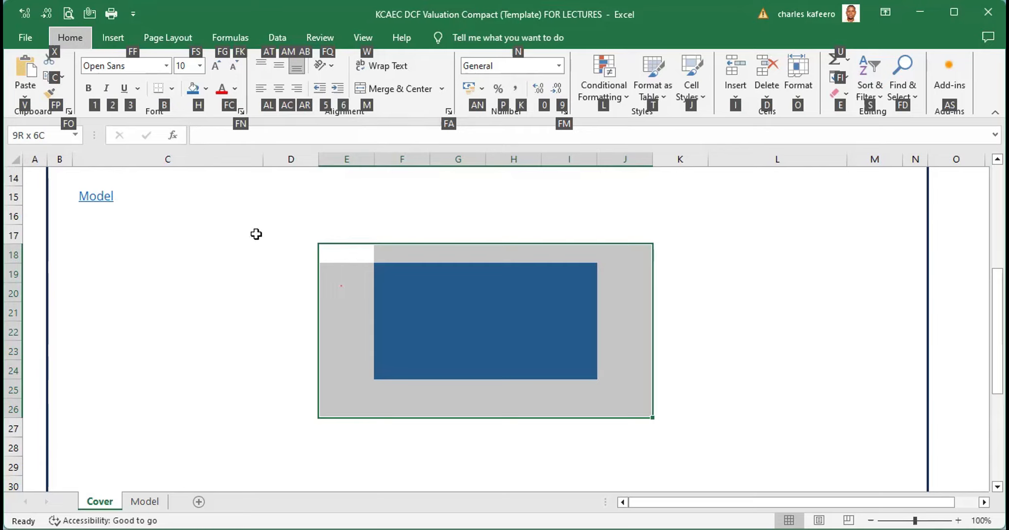
key(h)
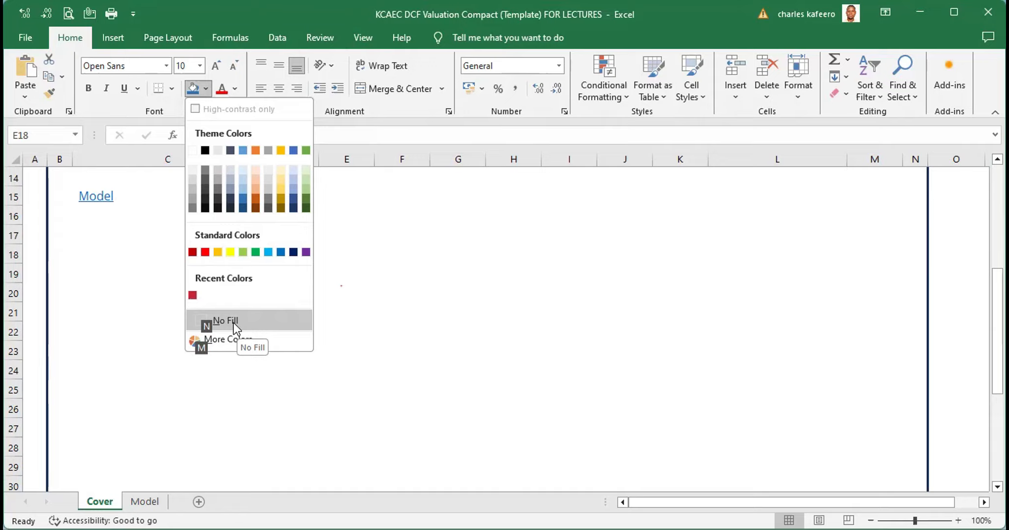
click(233, 322)
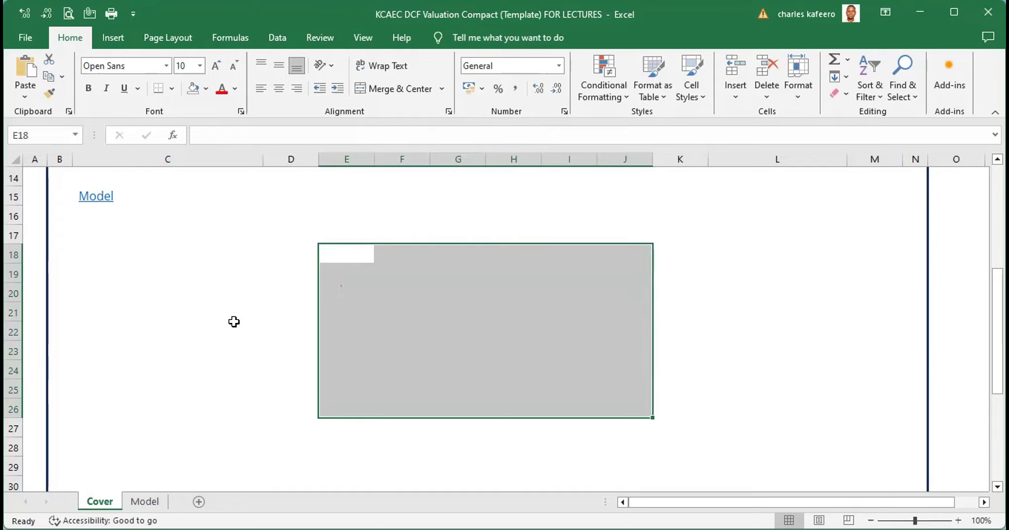
Apply No Fill to range L21:M23 after previewing several theme colours in the fill palette
click(710, 308)
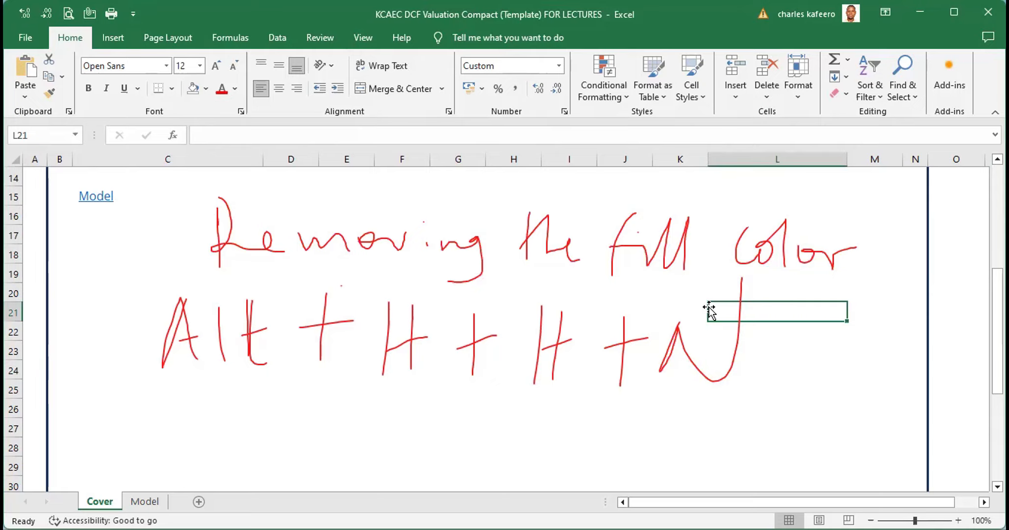
key(shift+Down)
key(shift+Down)
key(shift+Right)
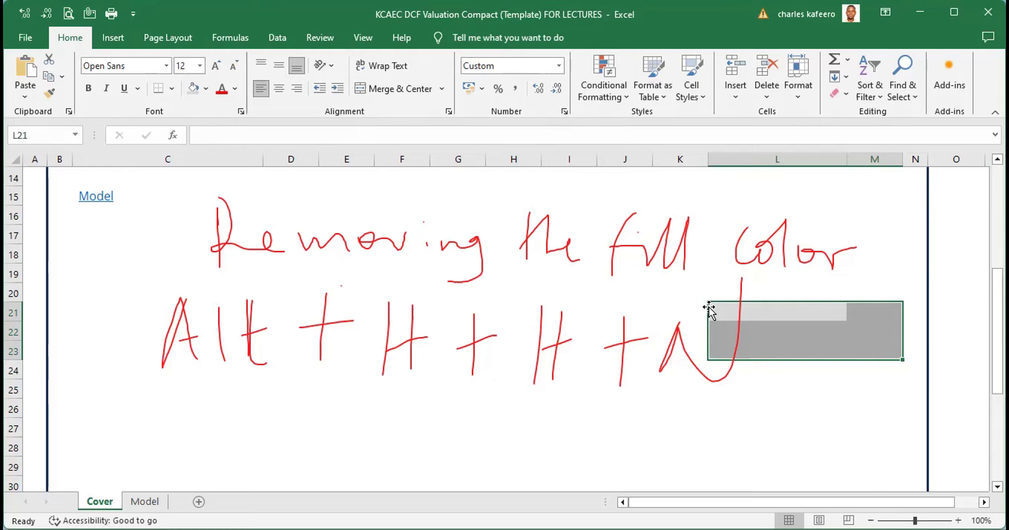
key(ctrl+z)
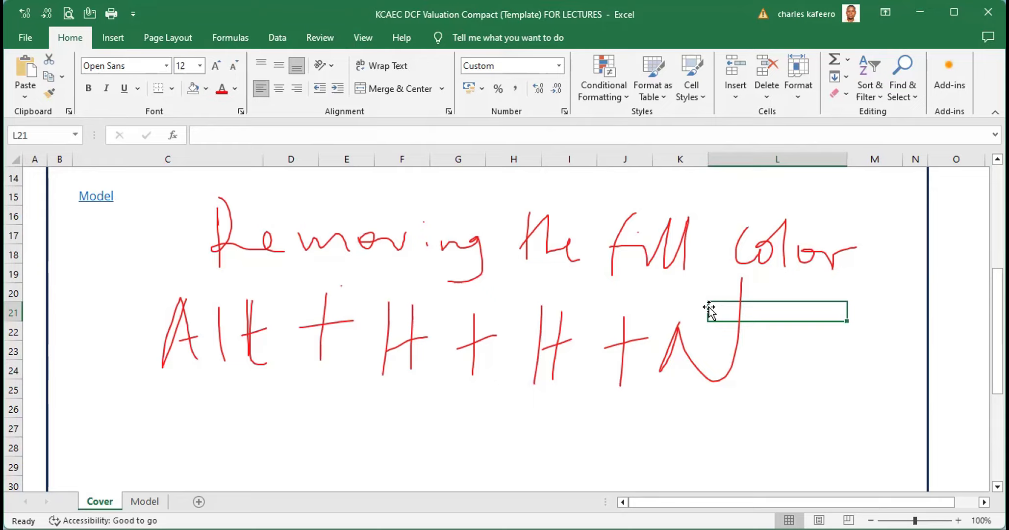
key(shift+Right)
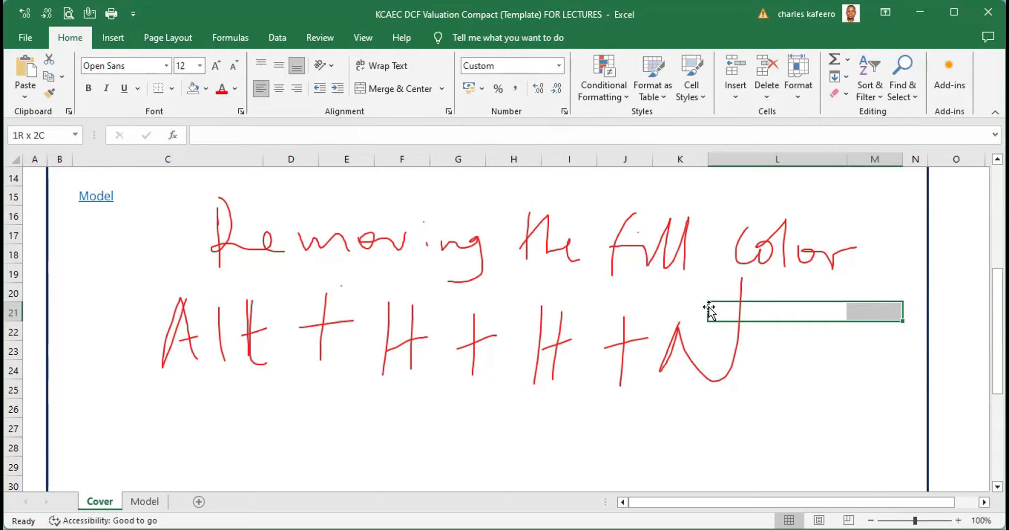
key(shift+Down)
key(shift+Down)
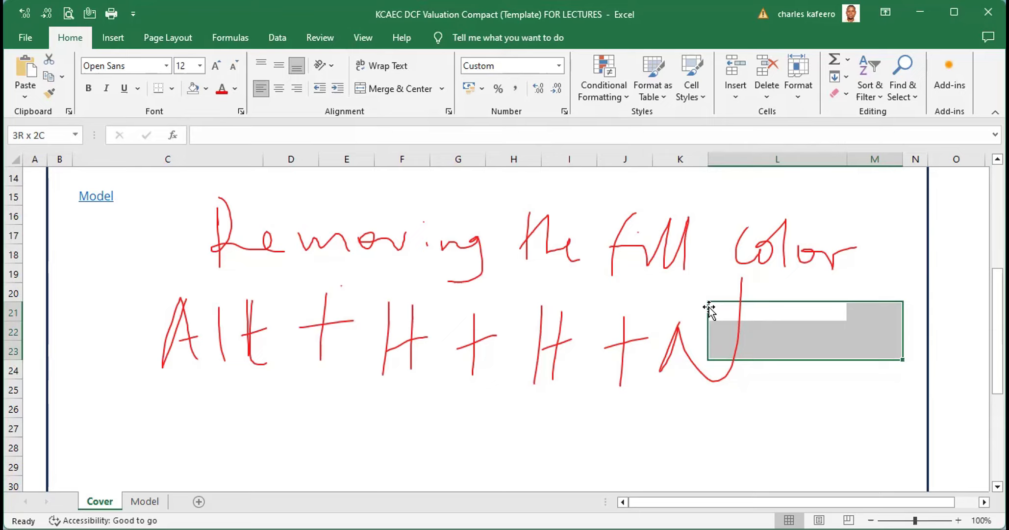
key(alt)
key(h)
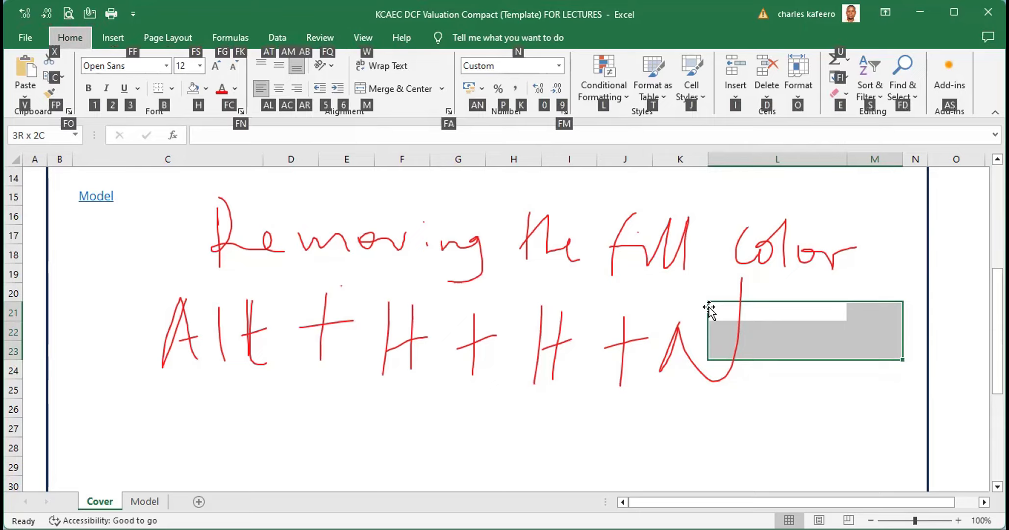
key(h)
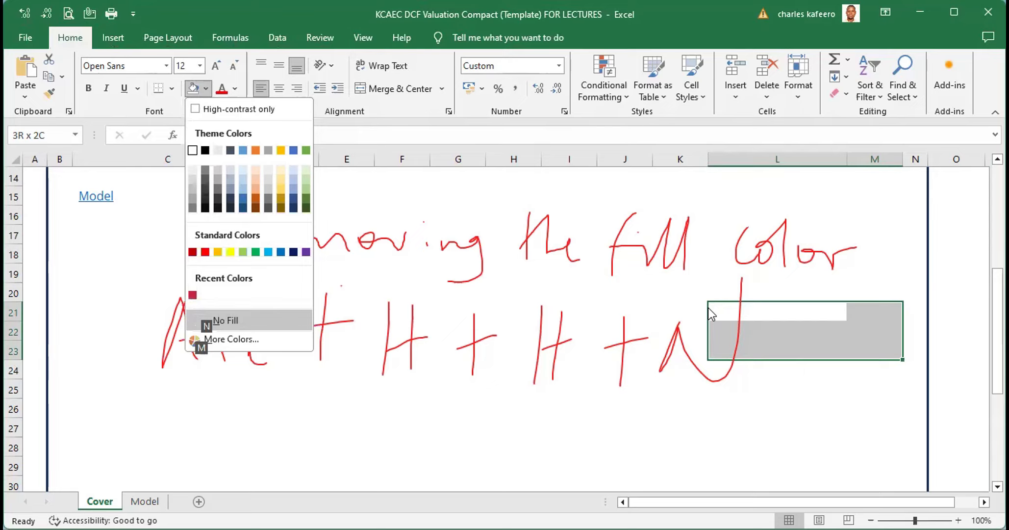
key(Right)
key(Right)
key(Right)
key(Right)
key(Right)
key(Right)
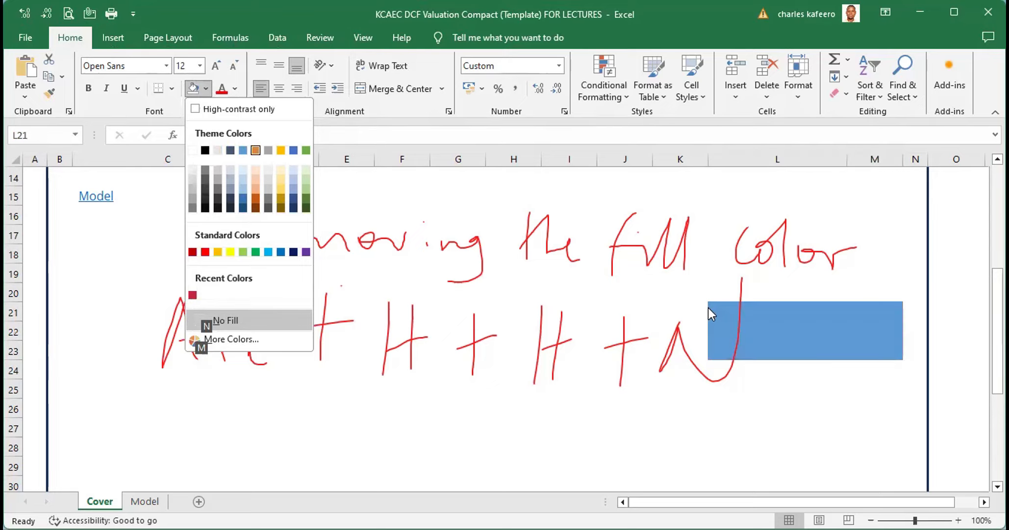
key(Right)
key(Right)
key(Right)
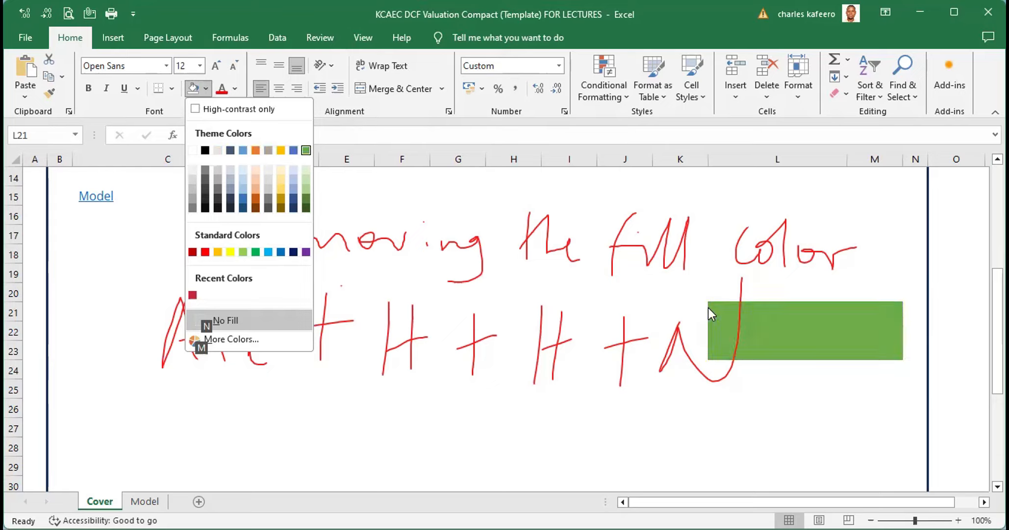
key(Right)
key(Down)
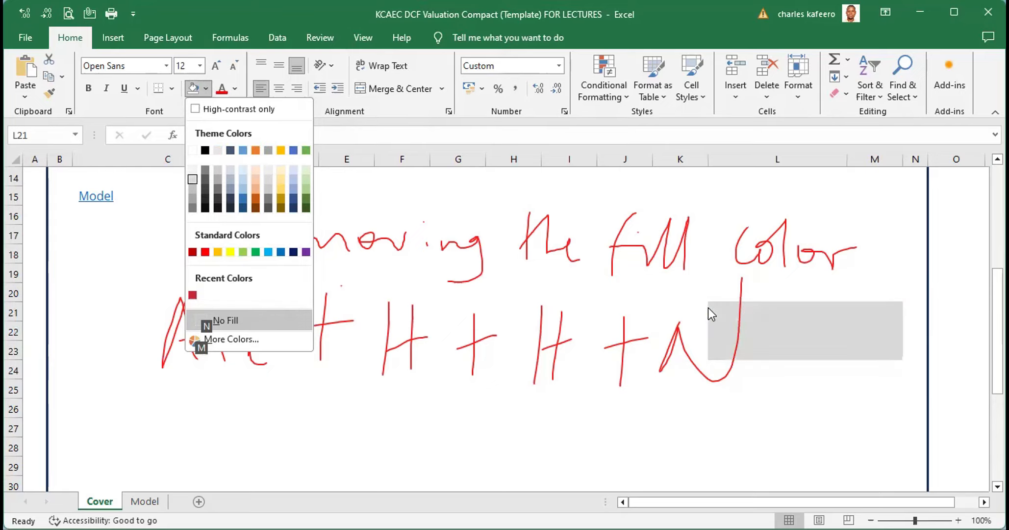
key(n)
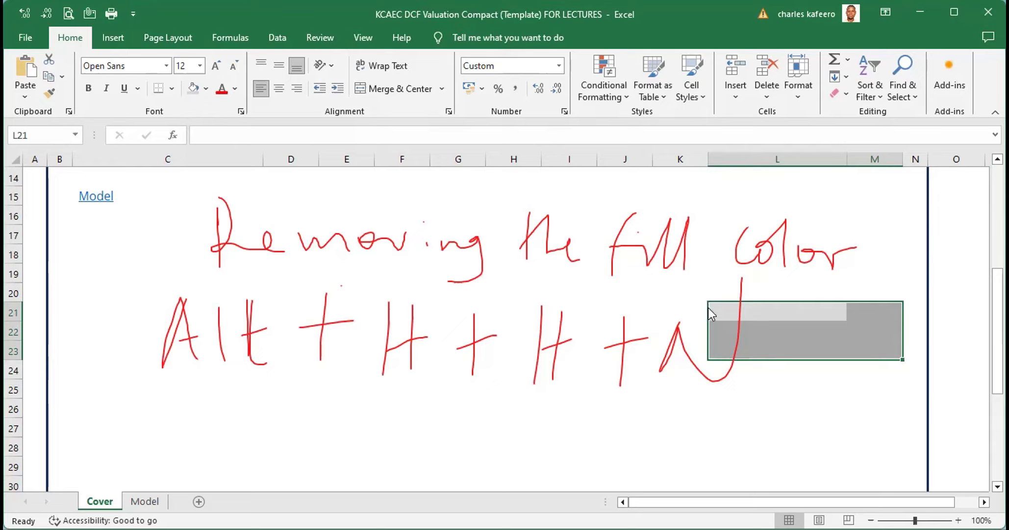
key(alt)
key(h)
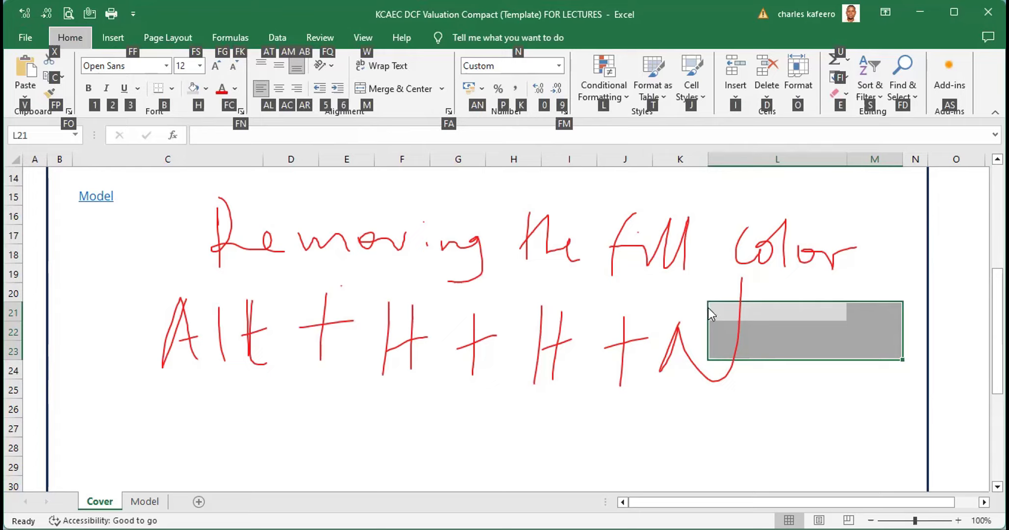
key(h)
key(n)
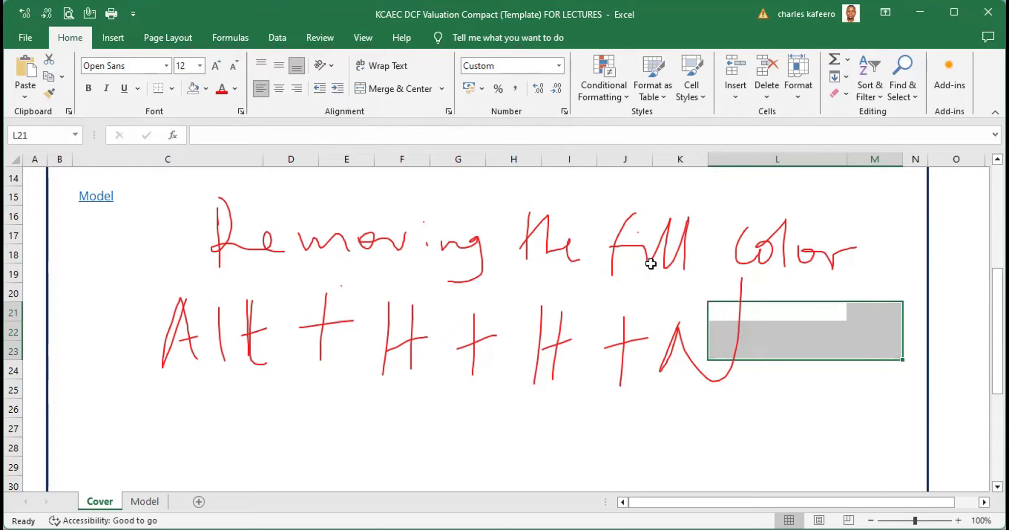
click(697, 367)
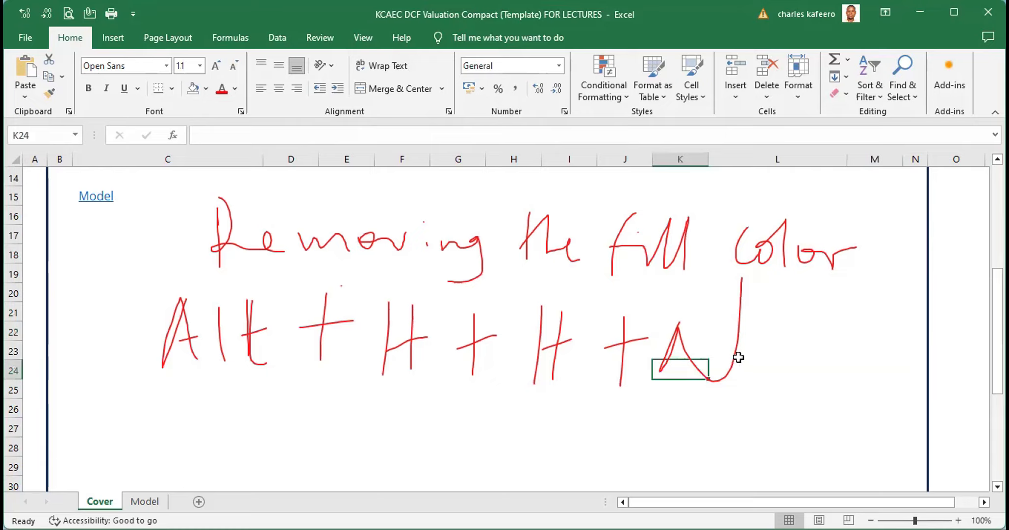
key(ctrl+z)
key(ctrl+z)
key(ctrl+z)
key(ctrl+z)
key(ctrl+z)
key(ctrl+z)
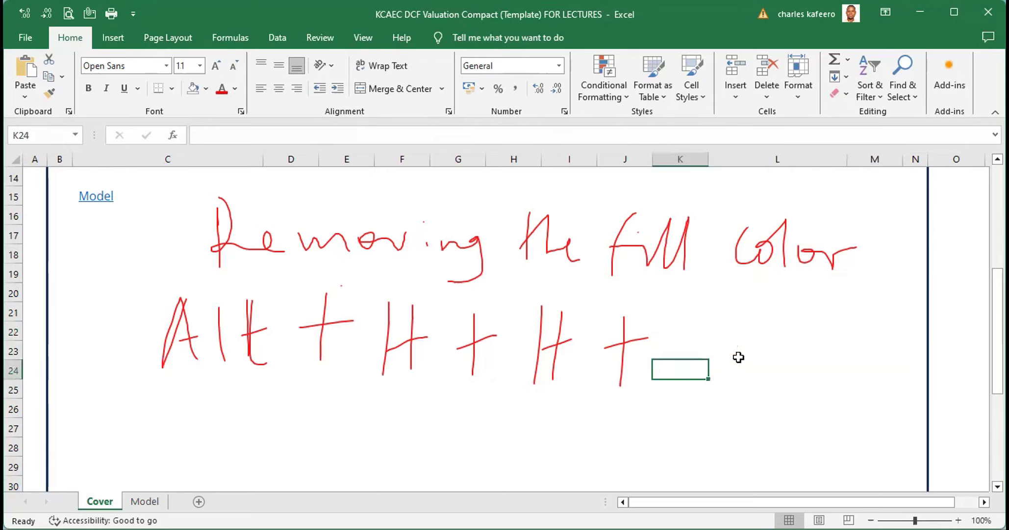
key(ctrl+z)
key(ctrl+z)
key(ctrl+z)
key(ctrl+z)
key(ctrl+z)
key(ctrl+z)
key(ctrl+z)
key(ctrl+z)
key(ctrl+z)
key(ctrl+z)
key(ctrl+z)
key(ctrl+z)
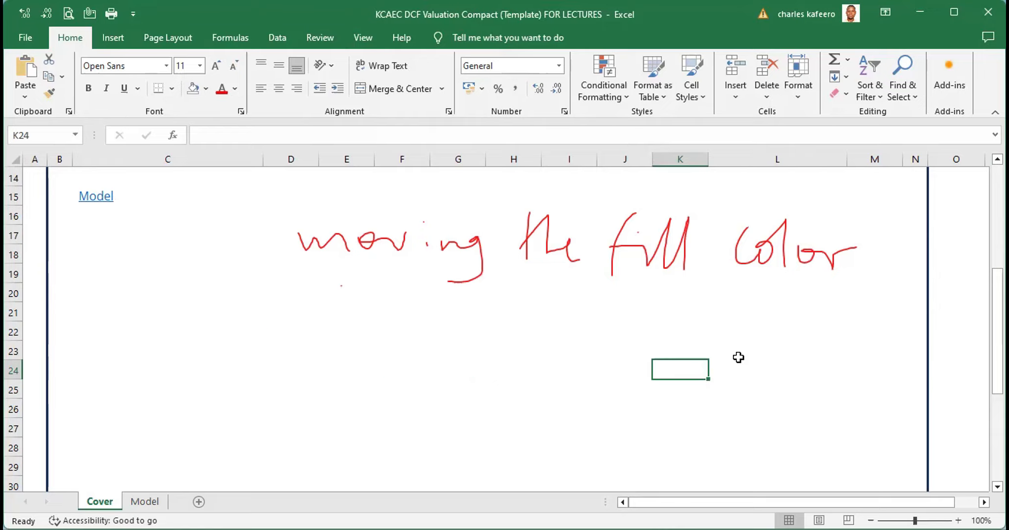
key(ctrl+z)
key(ctrl+z)
key(ctrl+z)
key(ctrl+z)
key(ctrl+z)
key(ctrl+z)
key(ctrl+z)
key(ctrl+z)
key(ctrl+z)
key(ctrl+z)
key(ctrl+z)
key(ctrl+z)
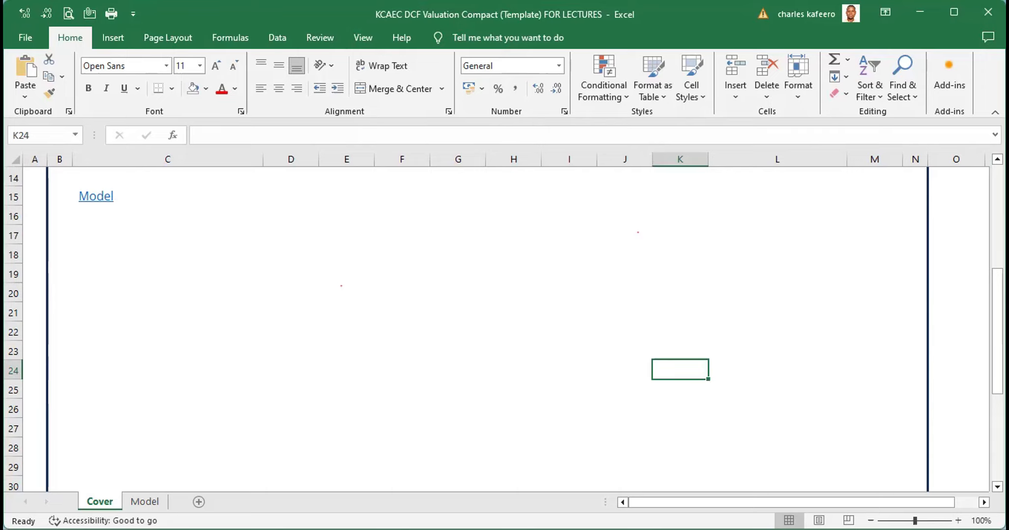
scroll(504, 318, up, 5)
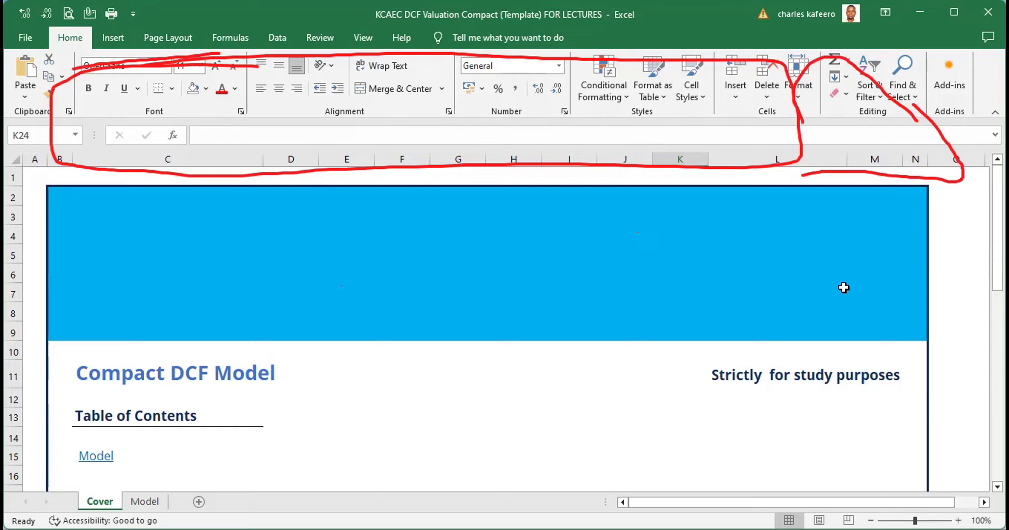
drag(315, 365, 340, 431)
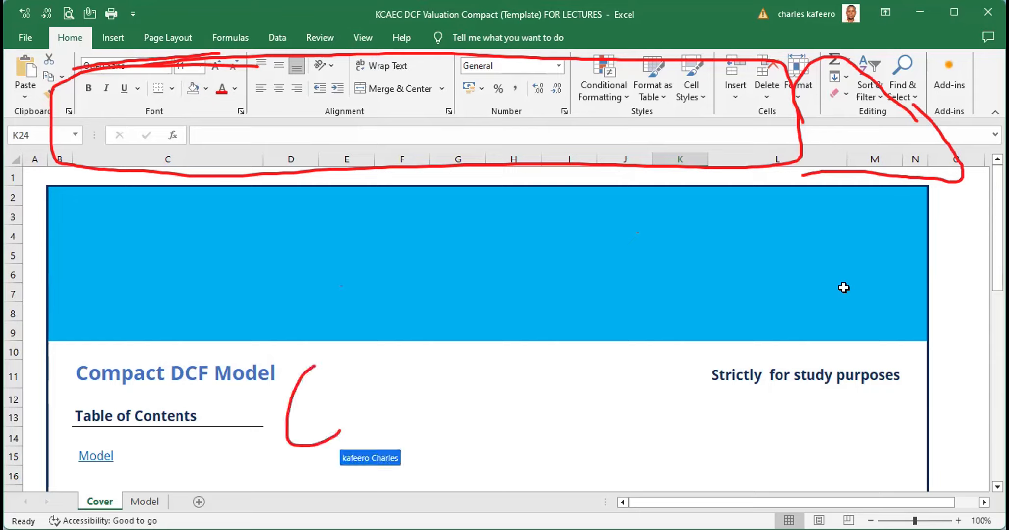
drag(356, 359, 355, 441)
drag(349, 411, 398, 391)
drag(411, 360, 411, 436)
drag(480, 365, 481, 437)
drag(464, 409, 494, 391)
drag(546, 367, 544, 434)
drag(544, 365, 570, 363)
mouse_move(541, 400)
mouse_down()
mouse_move(567, 390)
mouse_move(578, 445)
mouse_up()
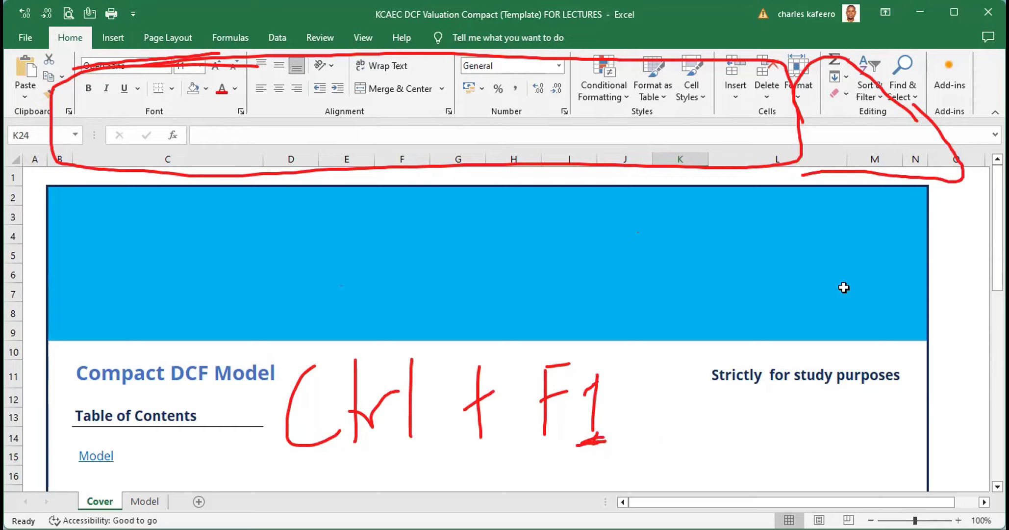
Toggle the ribbon between collapsed and expanded twice
key(ctrl+F1)
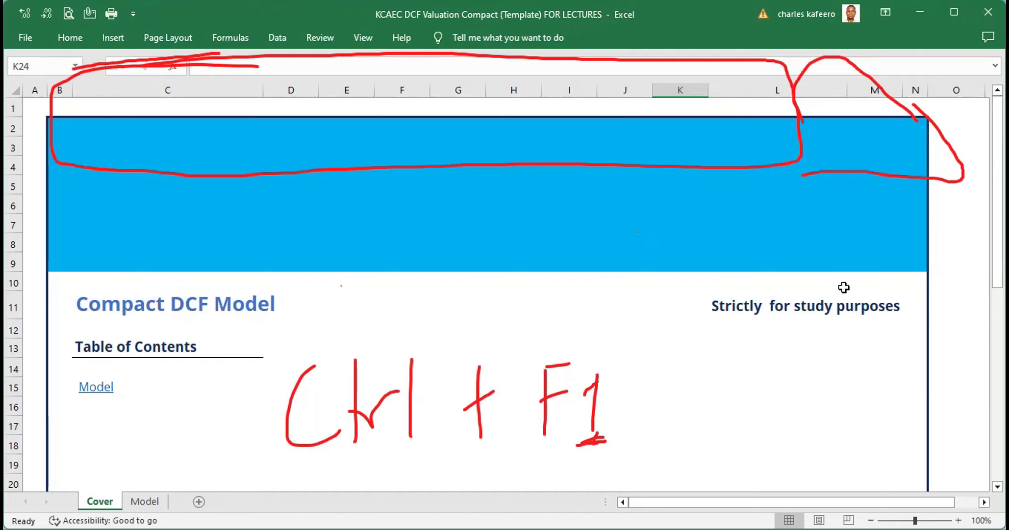
key(ctrl+F1)
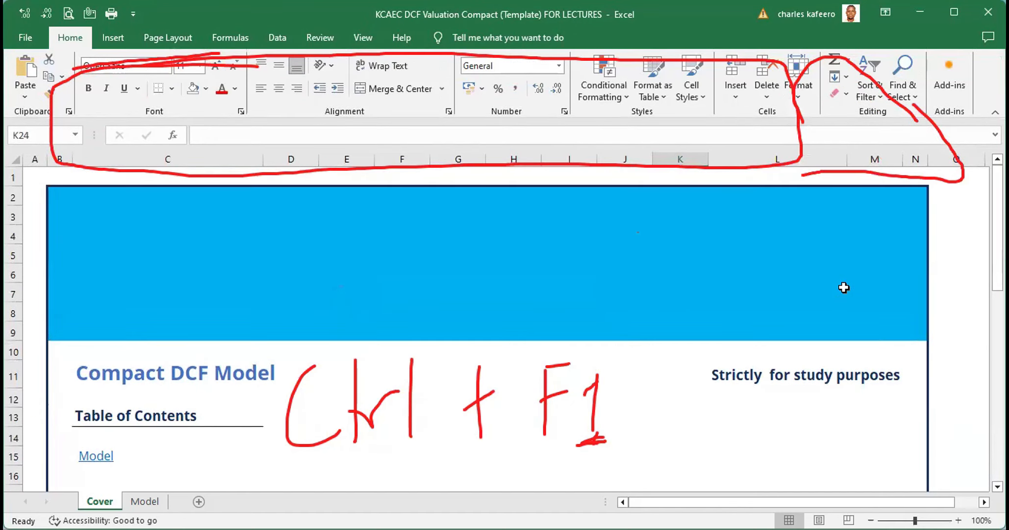
key(ctrl+F1)
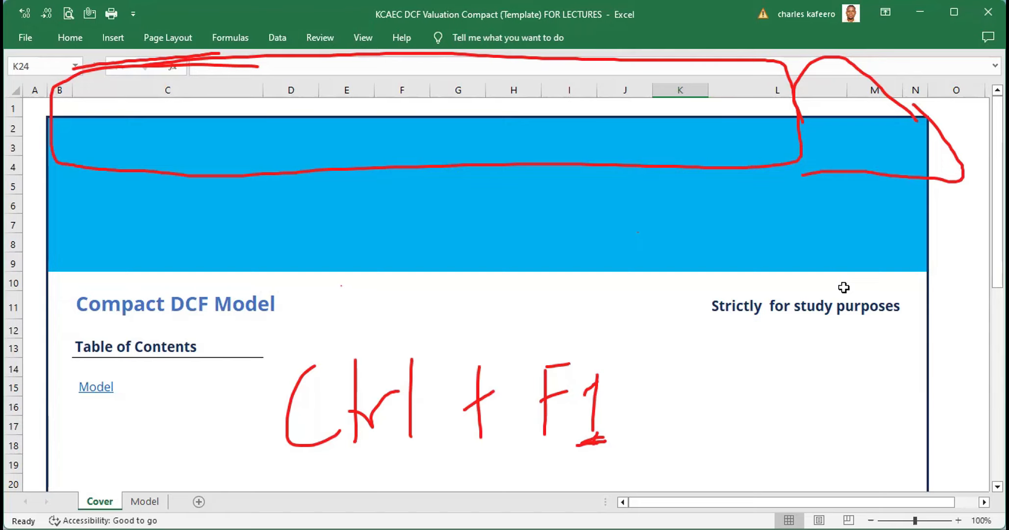
key(ctrl+F1)
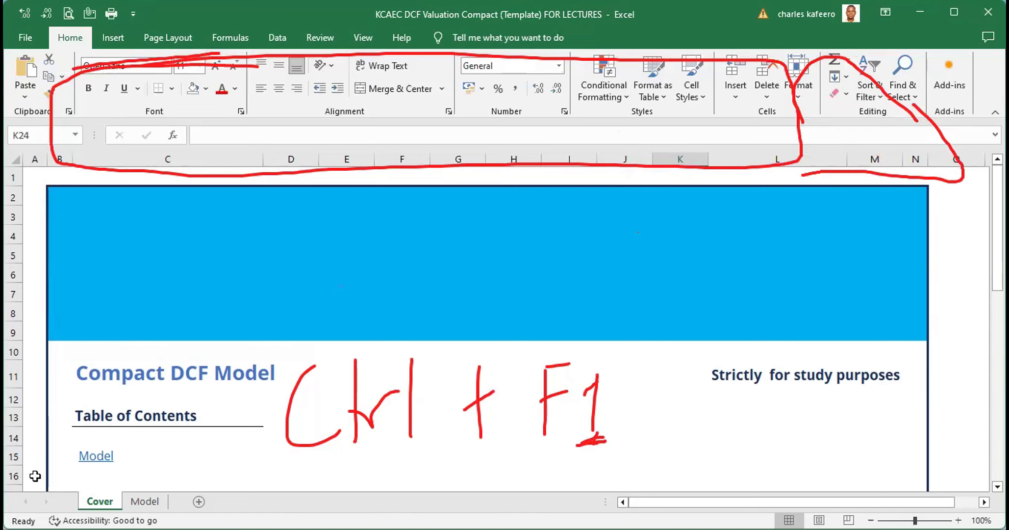
Collapse the ribbon so only the tab names show, with row 16 and then row 20 selected
click(14, 476)
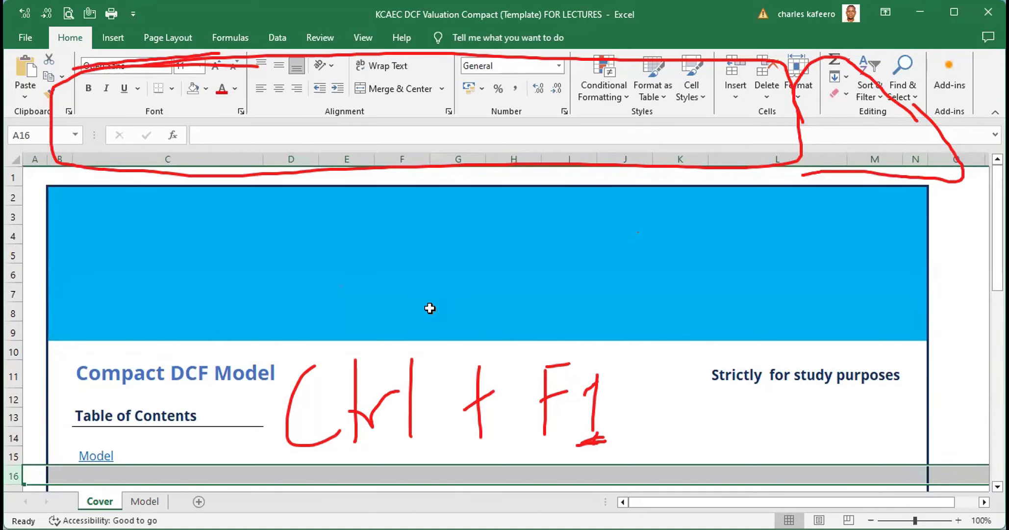
key(ctrl+F1)
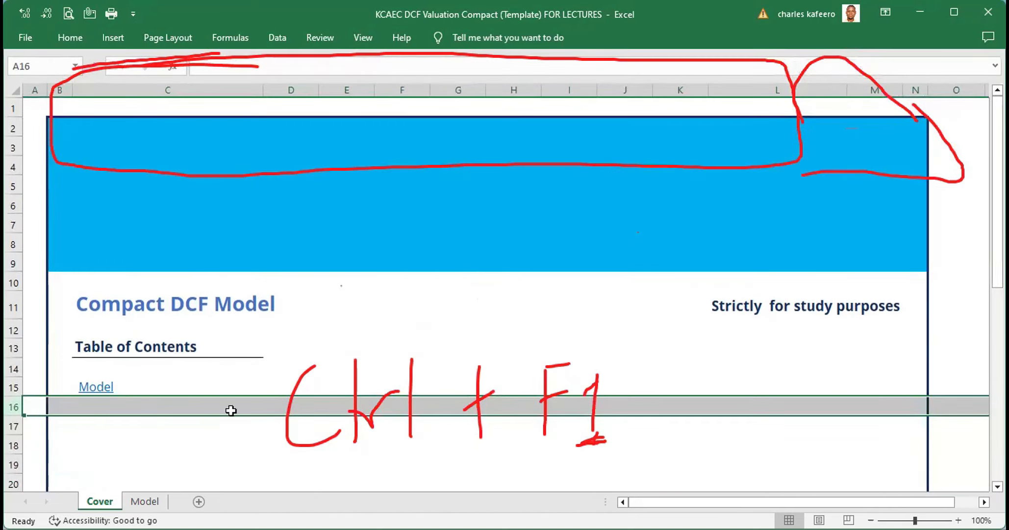
click(13, 485)
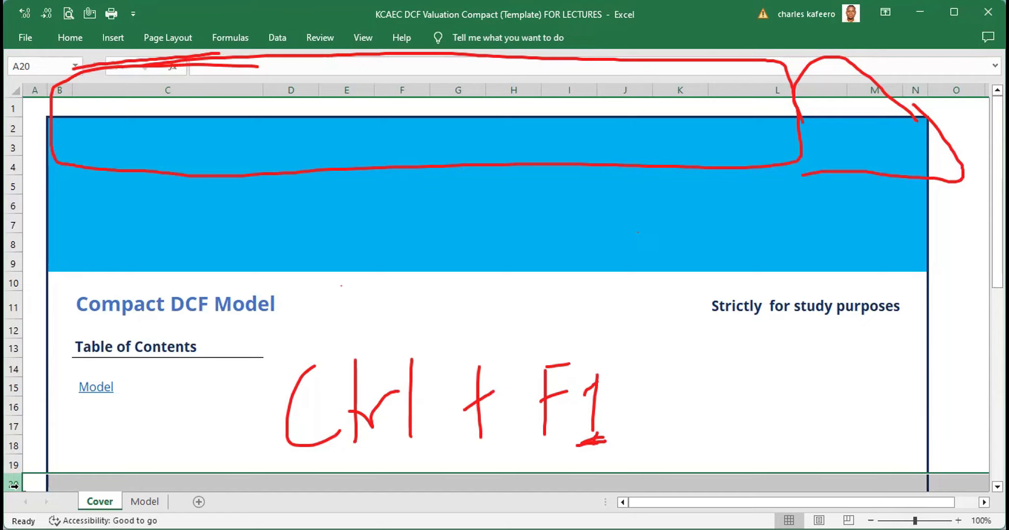
Display the ribbon key tips and open the Home tab temporarily, then select cell C3
key(alt)
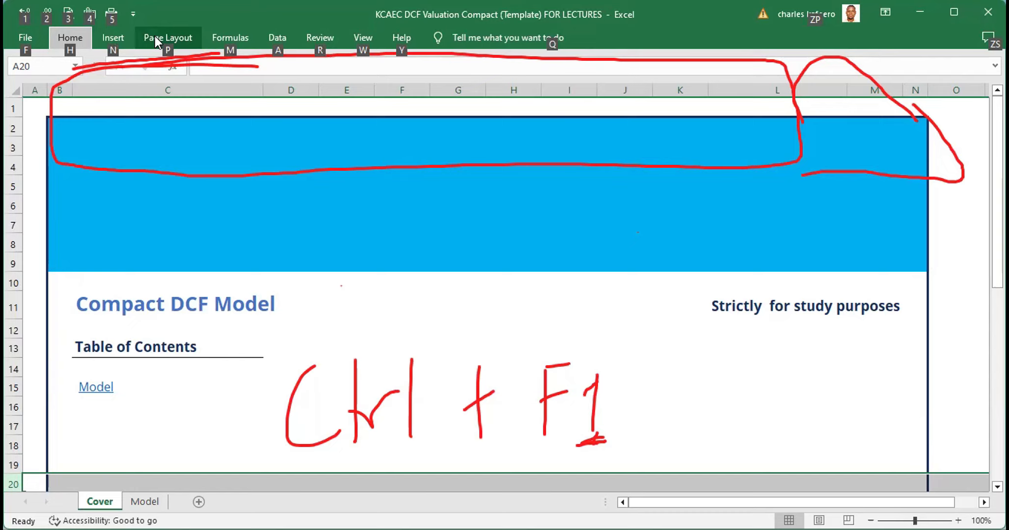
key(h)
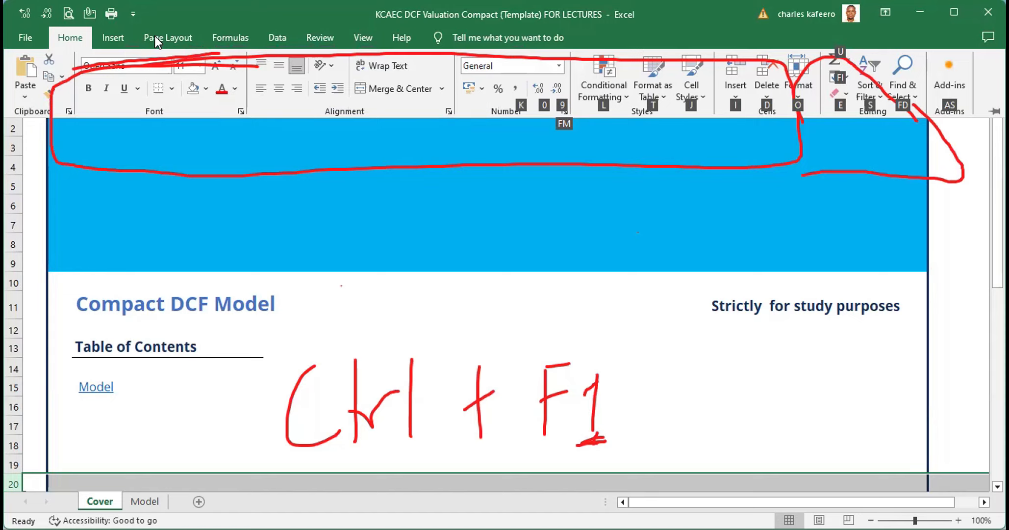
key(ctrl+F1)
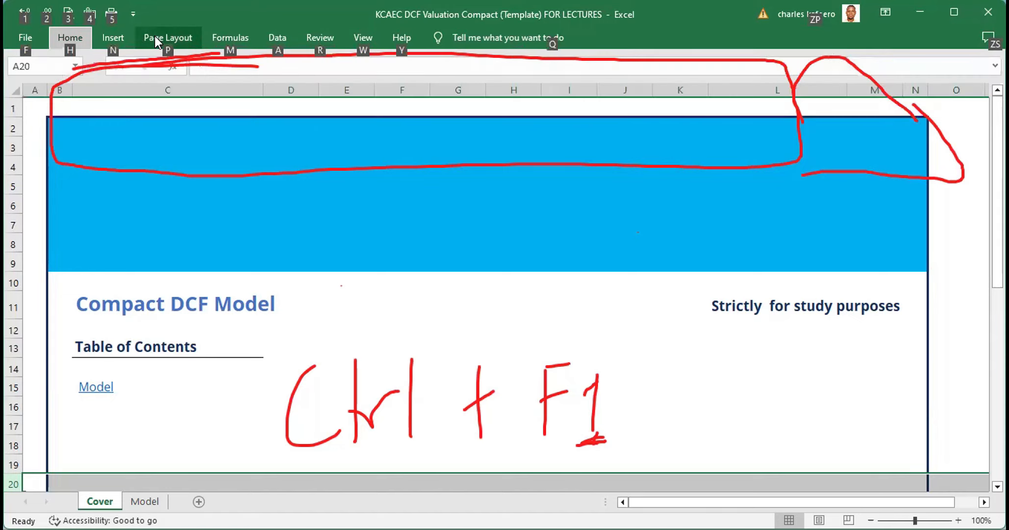
click(238, 144)
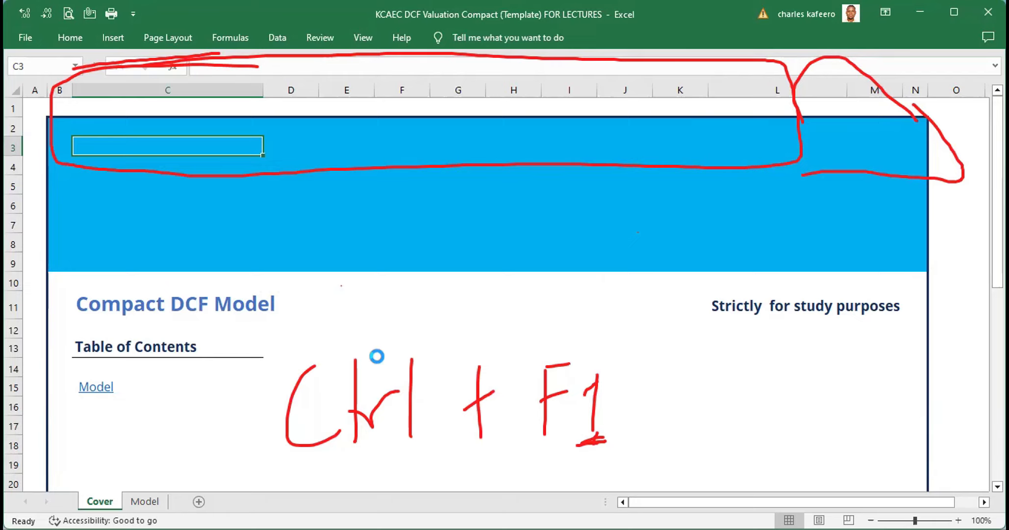
Zoom the Cover sheet in and out across several zoom levels, ending back at 100%
scroll(376, 356, up, 1)
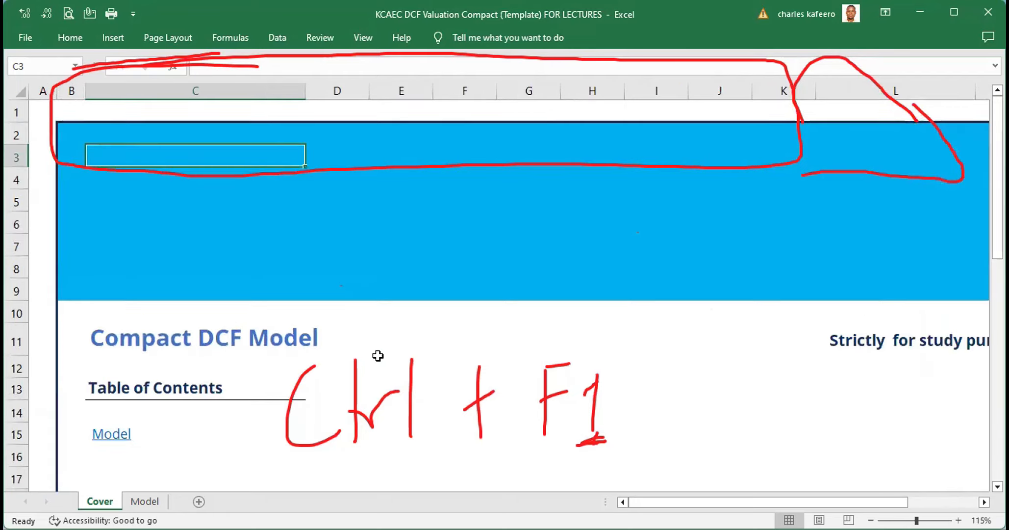
scroll(377, 356, up, 3)
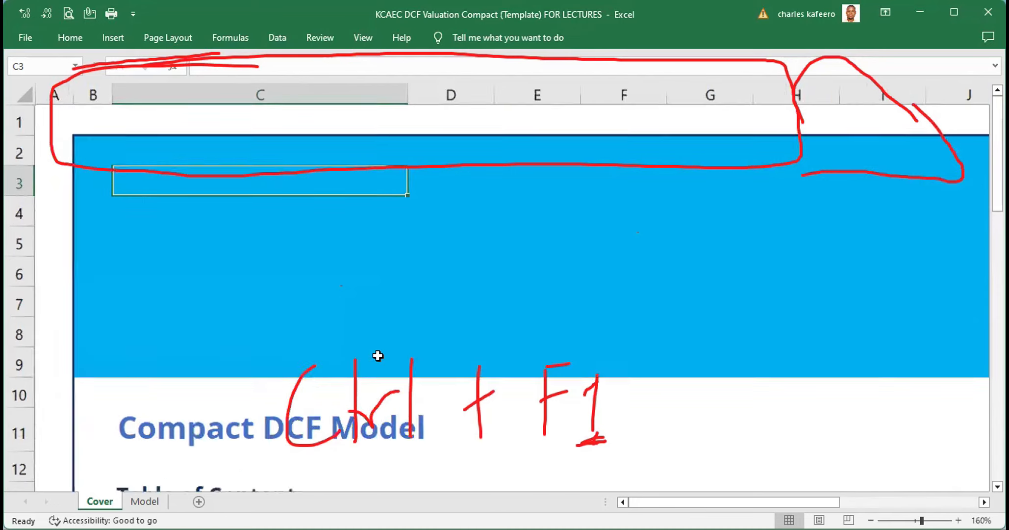
scroll(378, 355, up, 1)
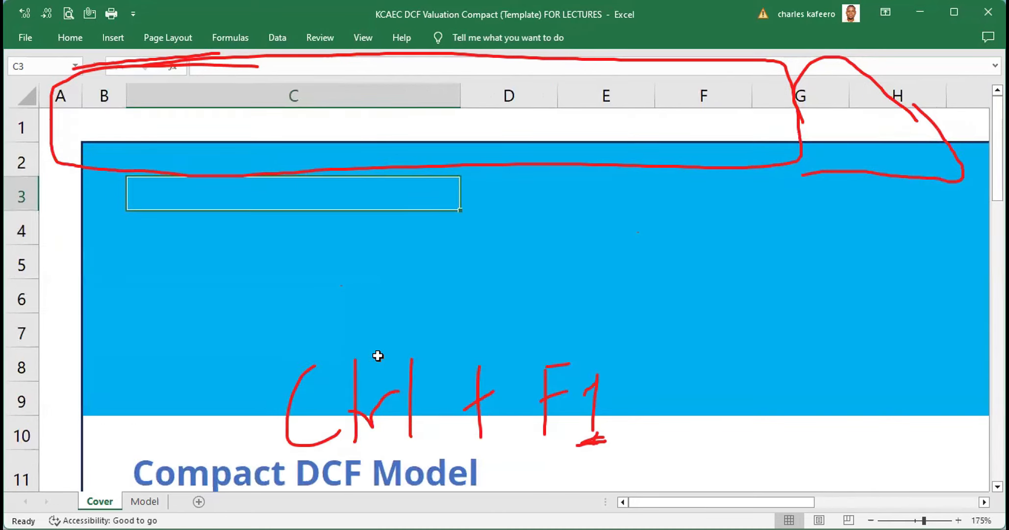
scroll(377, 356, down, 4)
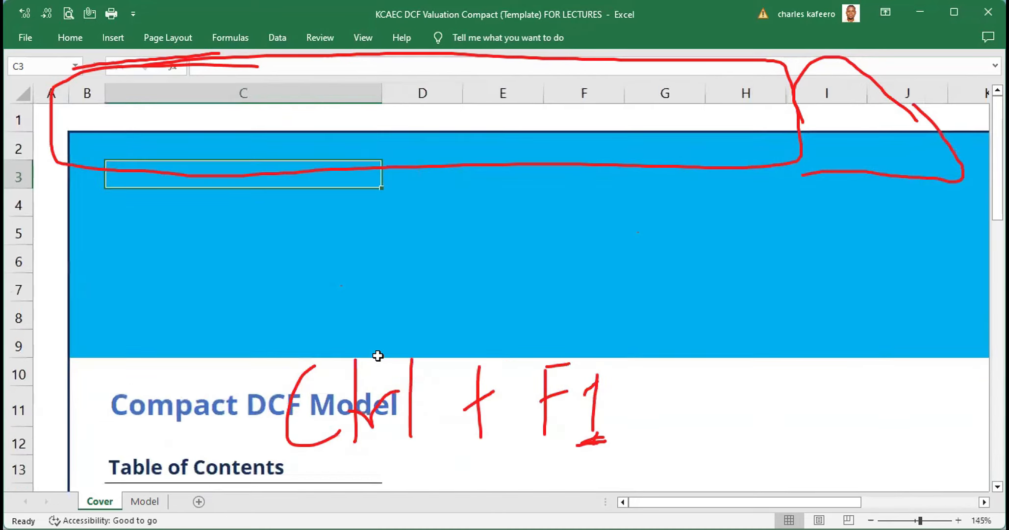
scroll(378, 355, down, 5)
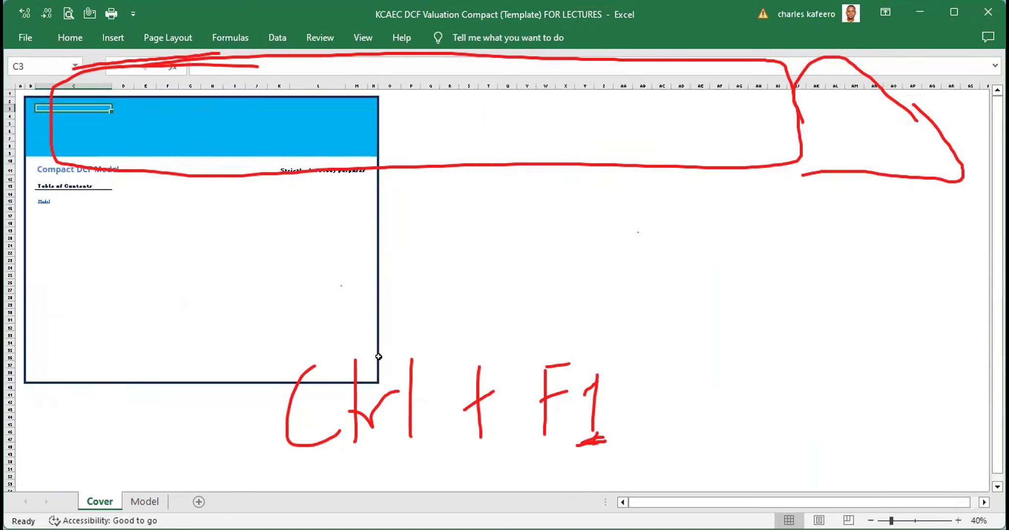
scroll(377, 355, up, 1)
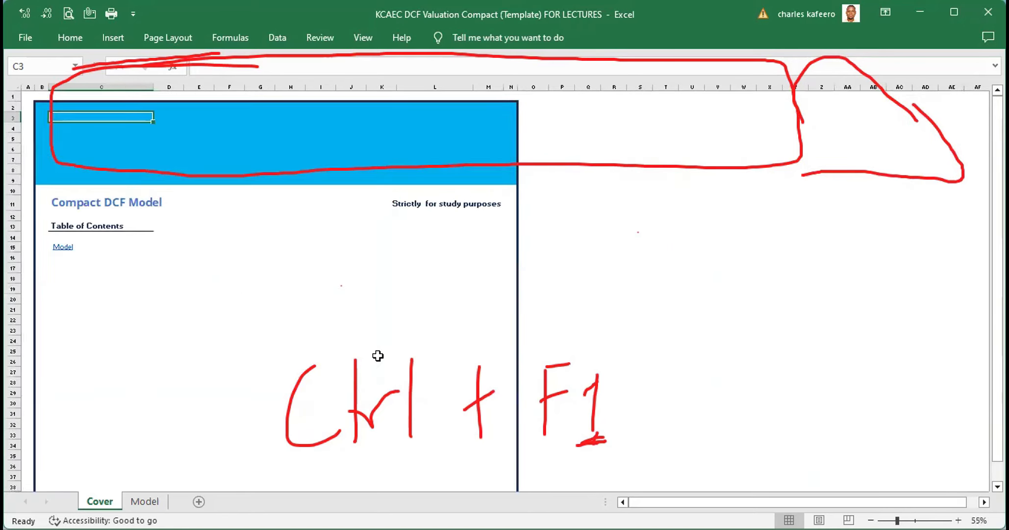
scroll(378, 356, down, 1)
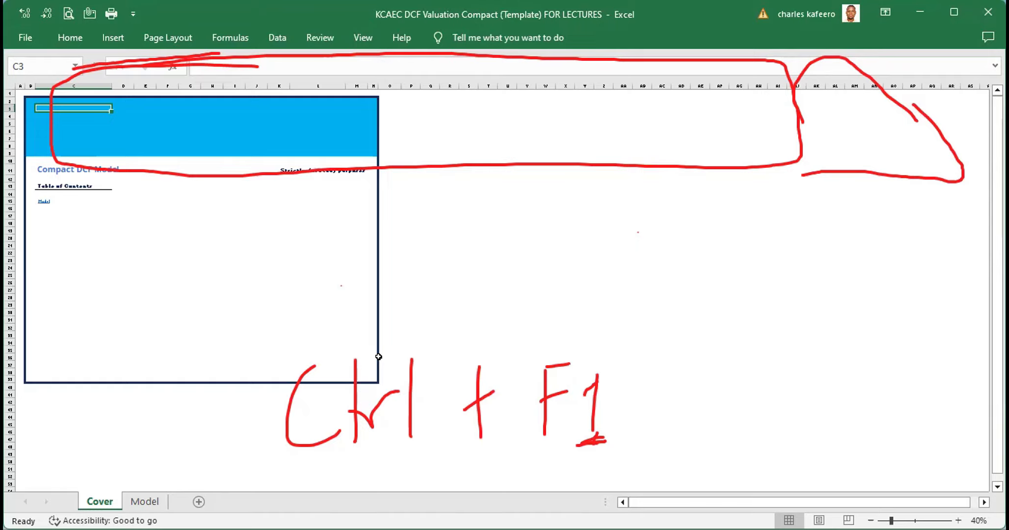
scroll(379, 357, up, 2)
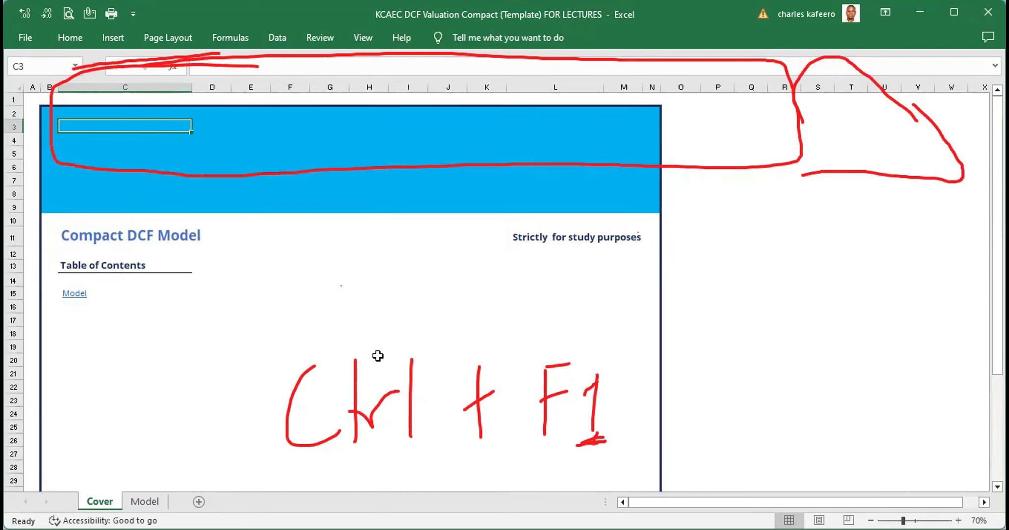
scroll(378, 355, up, 2)
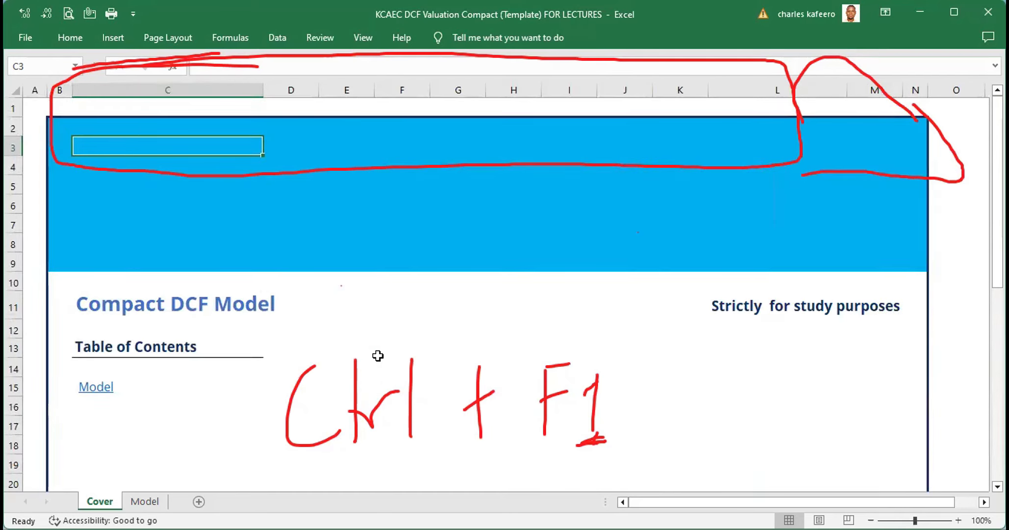
scroll(378, 355, up, 1)
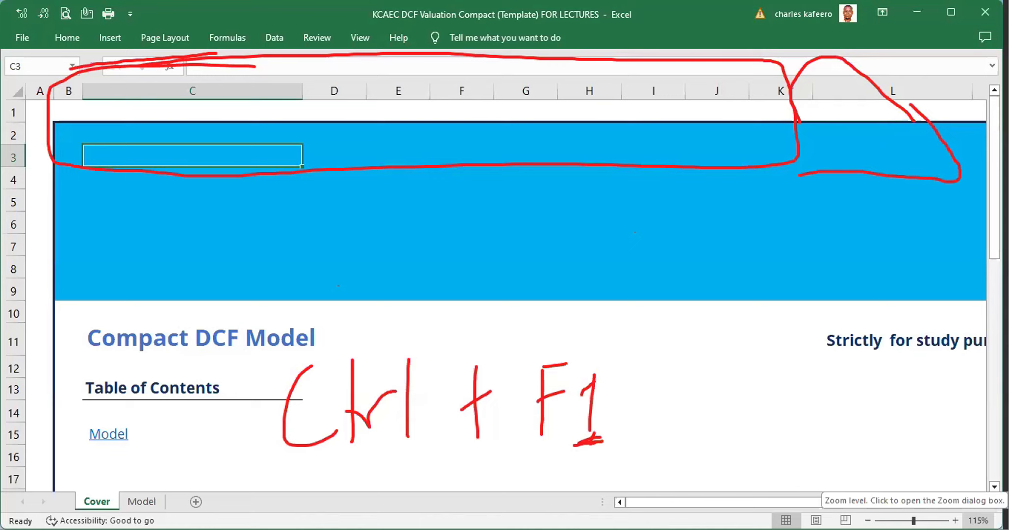
scroll(979, 520, up, 1)
scroll(979, 520, up, 2)
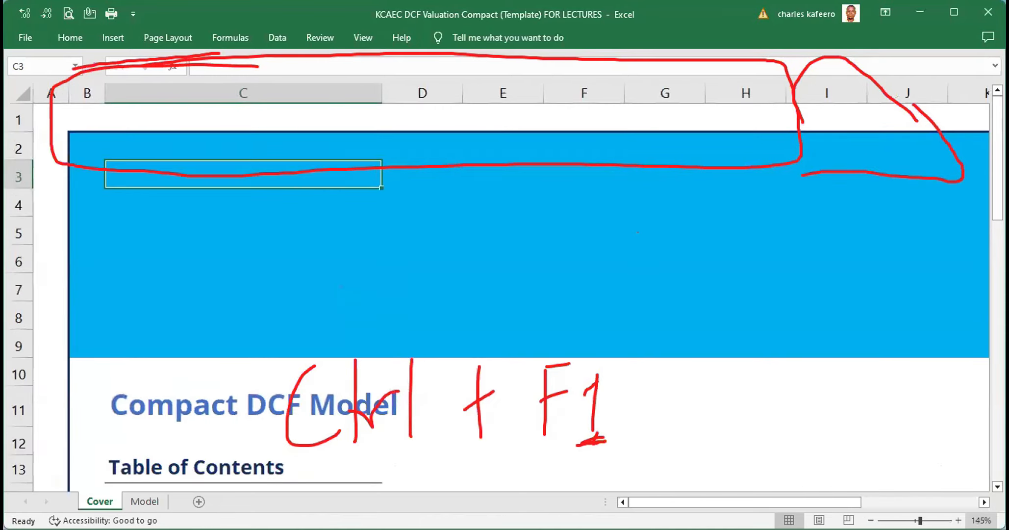
scroll(979, 520, down, 1)
scroll(979, 520, down, 5)
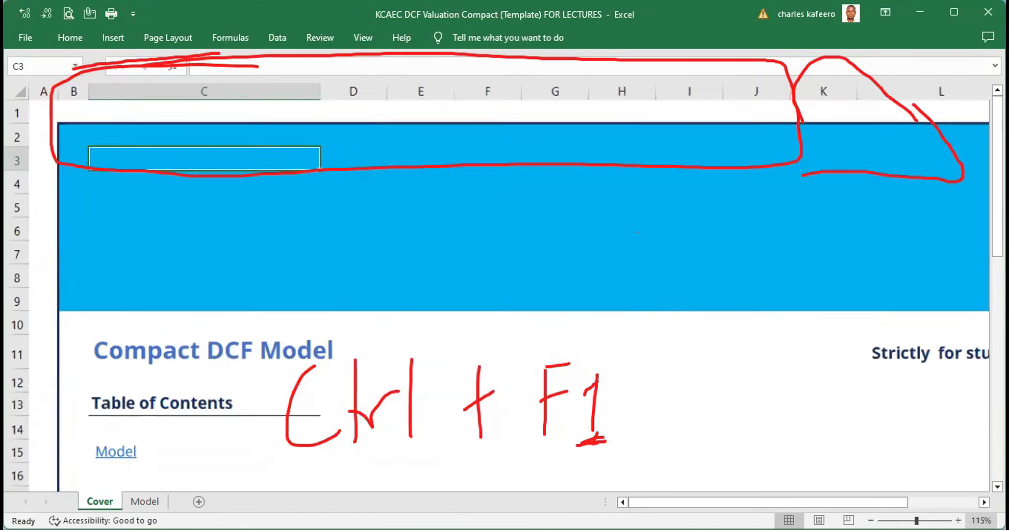
scroll(979, 520, down, 2)
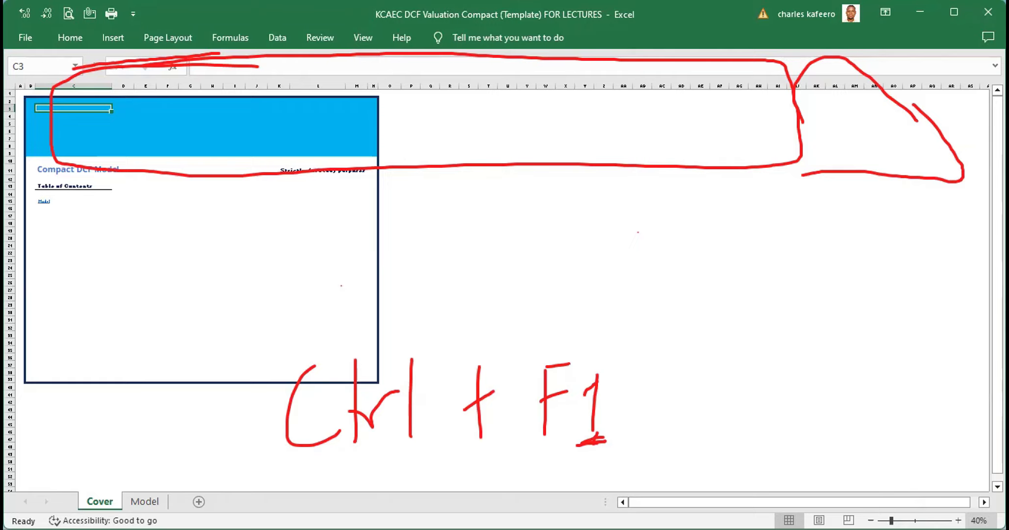
drag(866, 525, 966, 506)
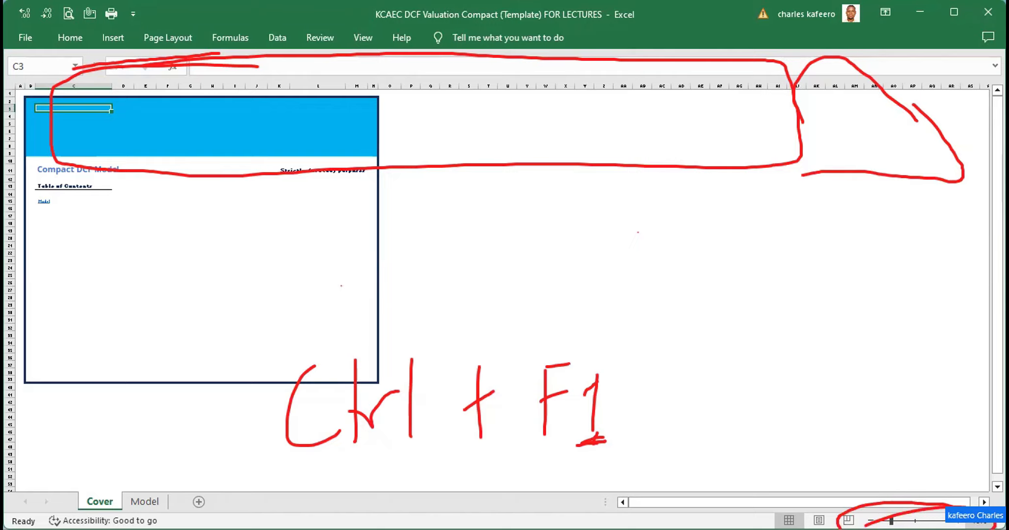
drag(803, 492, 1001, 519)
drag(814, 529, 819, 502)
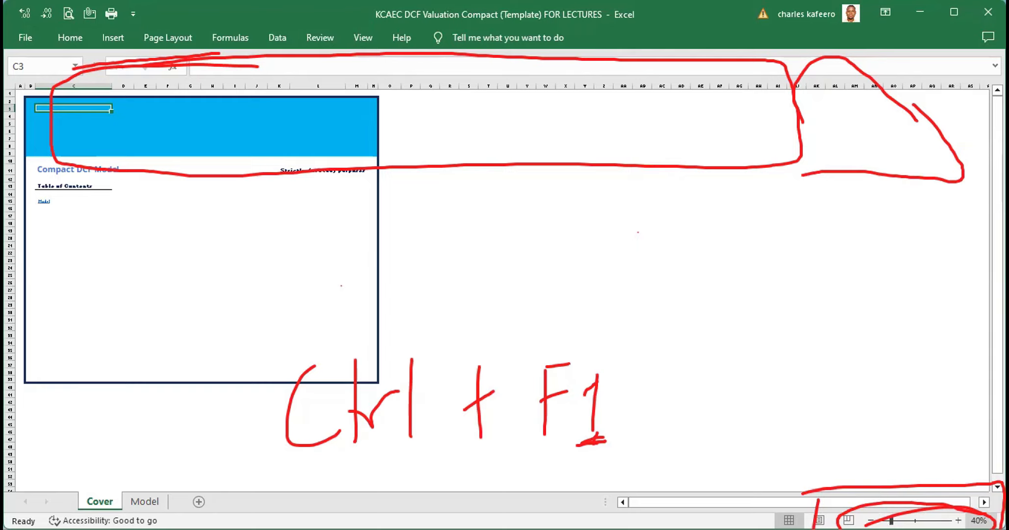
scroll(496, 291, up, 5)
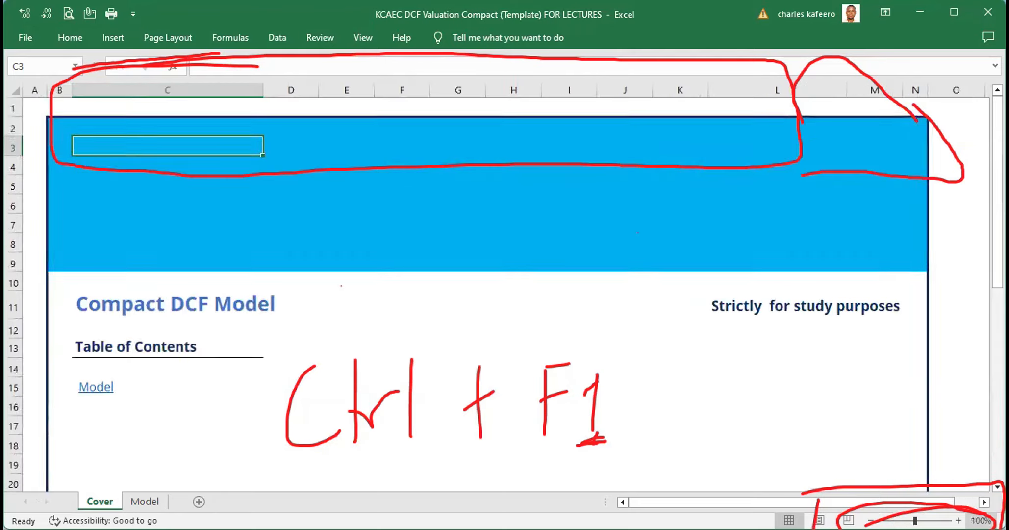
scroll(496, 290, down, 1)
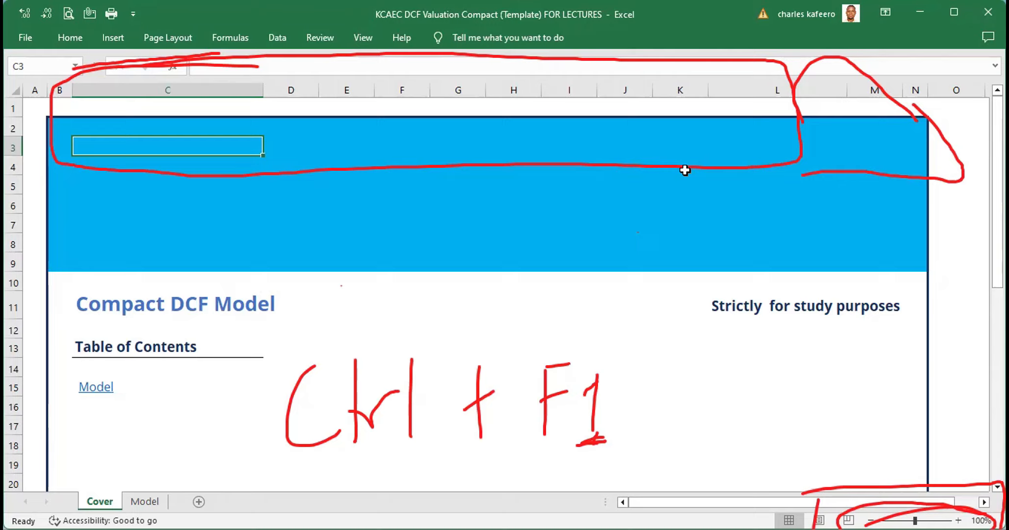
drag(113, 486, 79, 499)
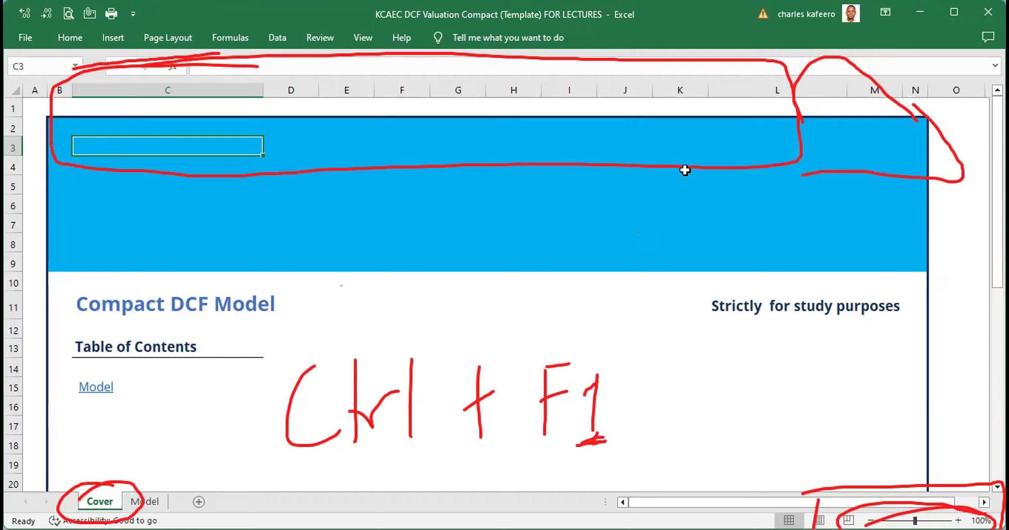
drag(174, 483, 130, 498)
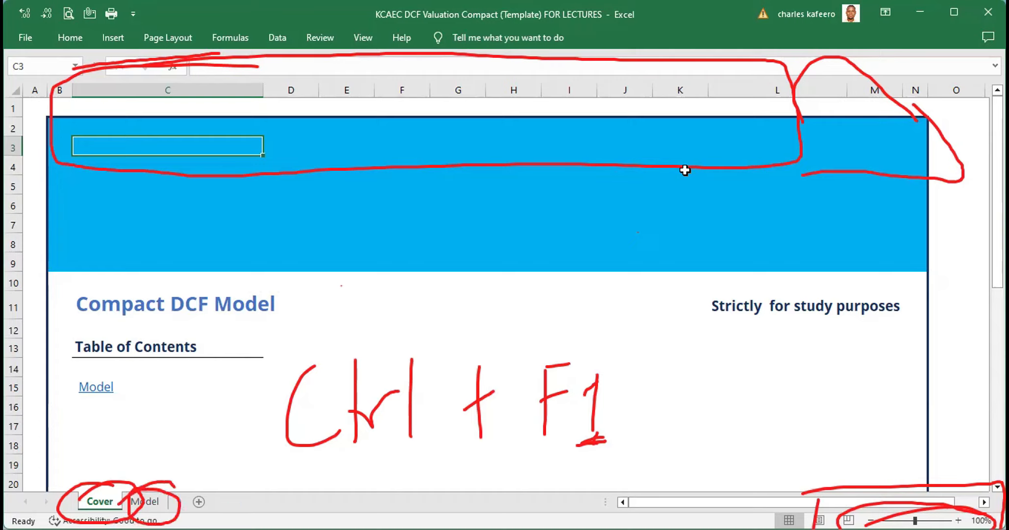
drag(358, 202, 388, 288)
drag(346, 266, 383, 248)
drag(411, 239, 430, 264)
drag(432, 208, 434, 257)
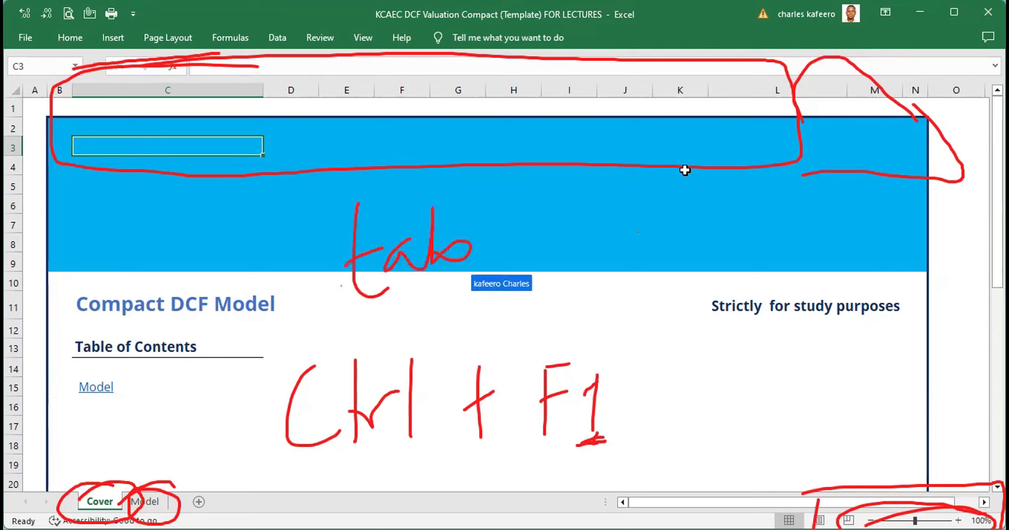
drag(497, 250, 531, 240)
drag(506, 265, 541, 251)
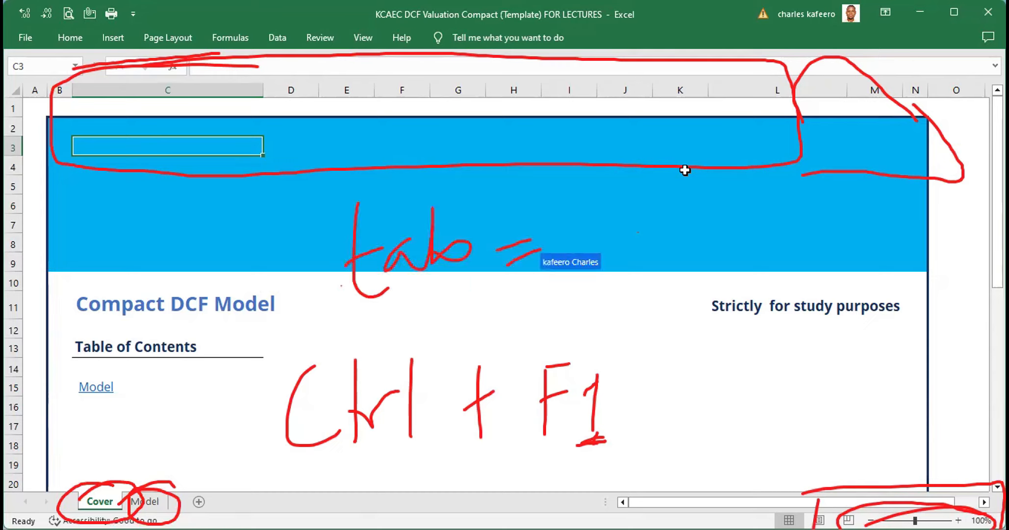
drag(621, 186, 570, 265)
mouse_move(622, 186)
mouse_down()
mouse_move(653, 245)
mouse_move(711, 247)
mouse_up()
drag(748, 195, 755, 249)
drag(716, 230, 775, 211)
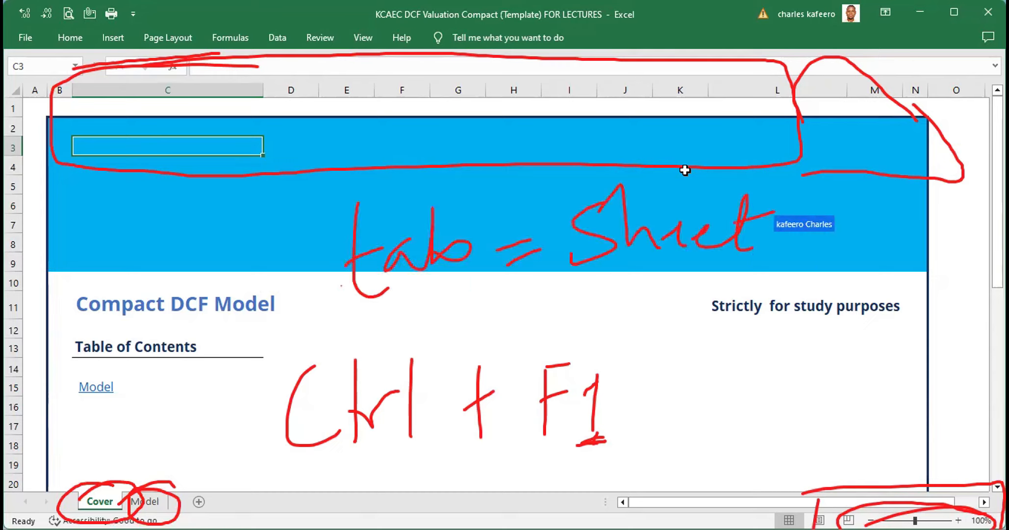
drag(676, 241, 684, 252)
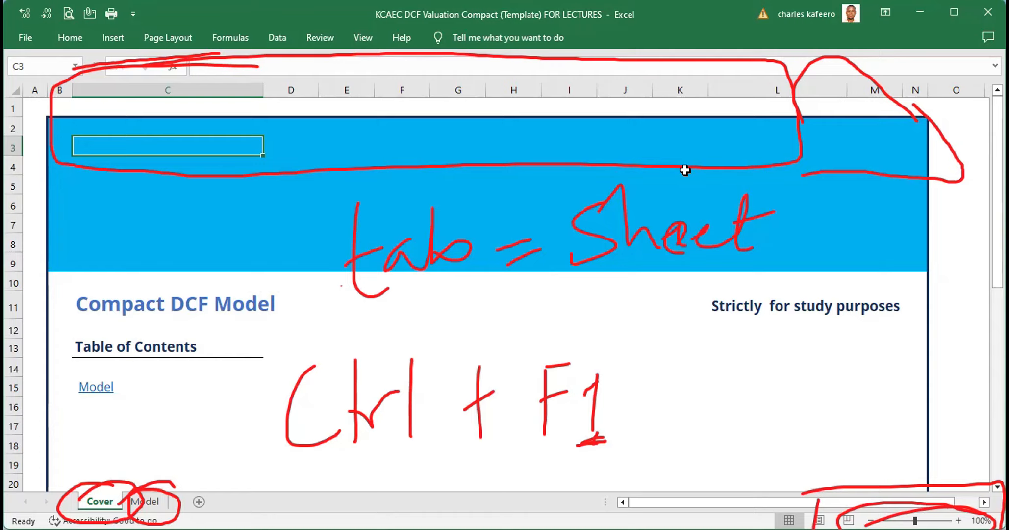
mouse_move(463, 336)
mouse_down()
mouse_move(559, 300)
mouse_move(632, 322)
mouse_up()
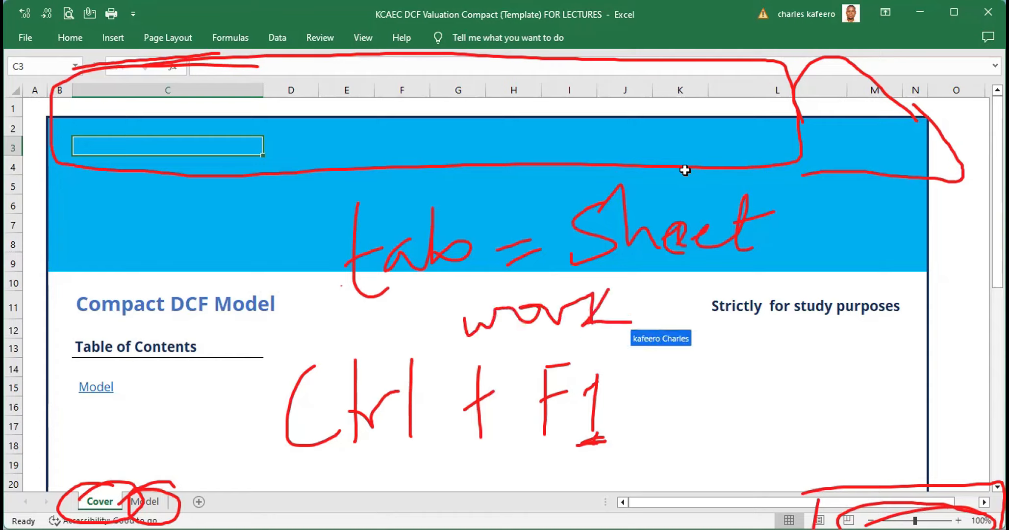
drag(633, 284, 667, 324)
drag(687, 314, 721, 318)
drag(725, 294, 726, 333)
drag(745, 289, 758, 319)
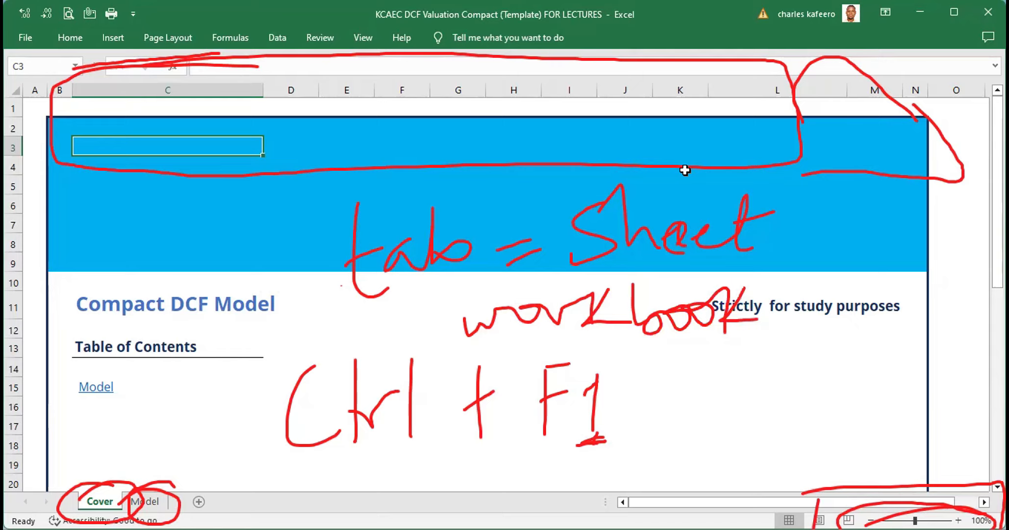
drag(697, 239, 778, 308)
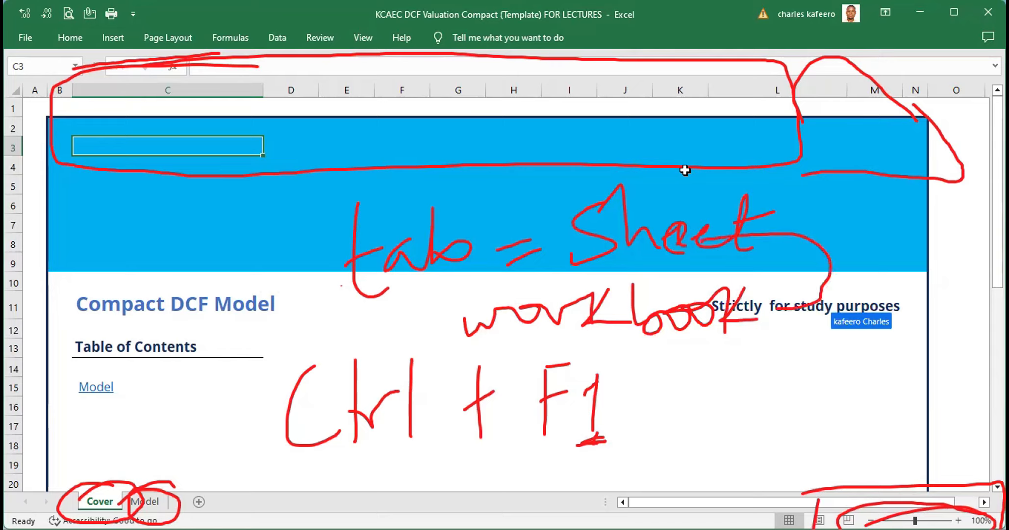
drag(780, 217, 752, 296)
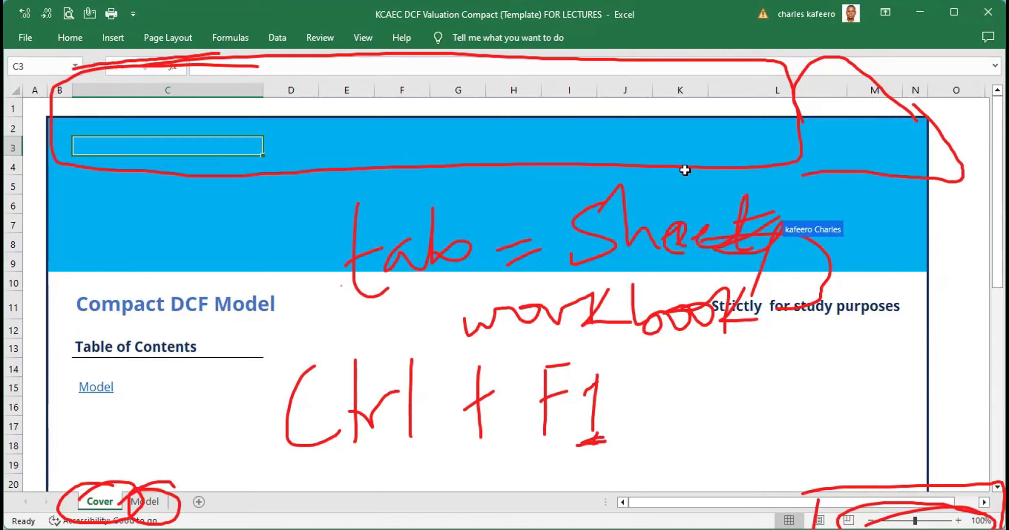